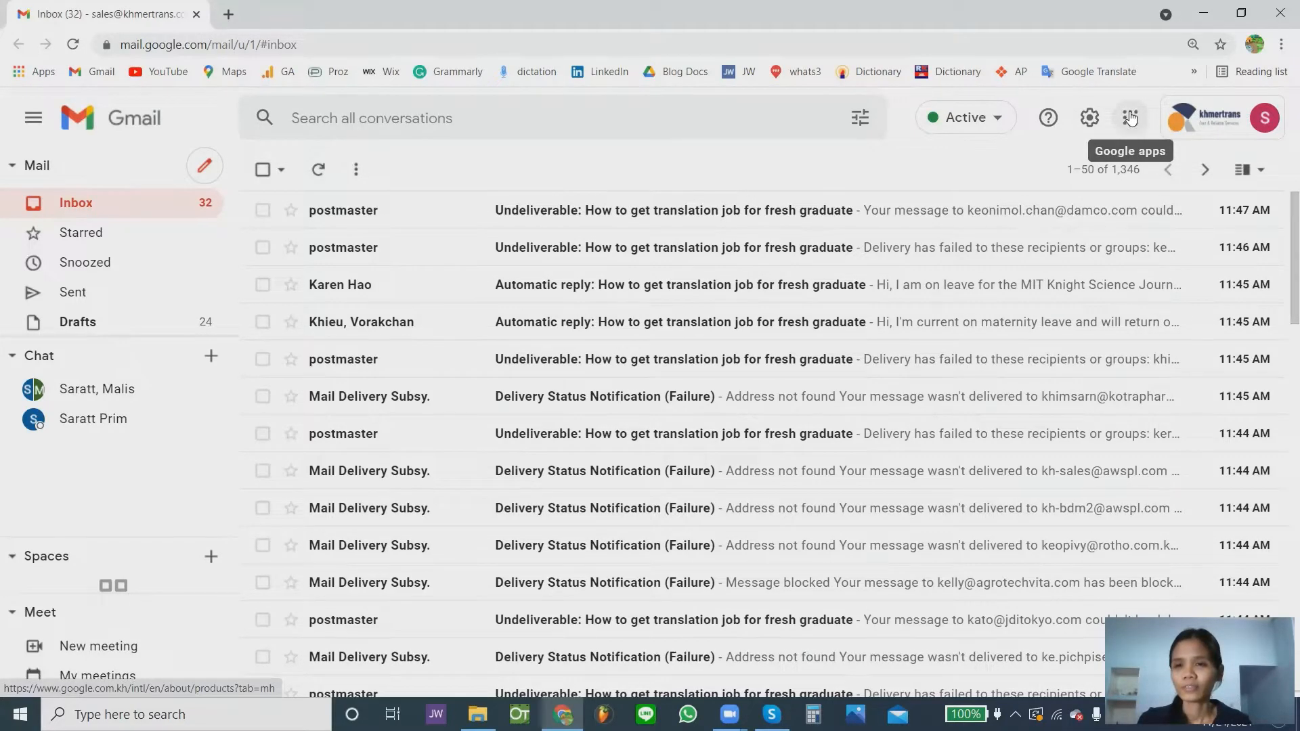
# Step: Switch from Gmail to Google Contacts and show the Other contacts list
pyautogui.click(1131, 119)
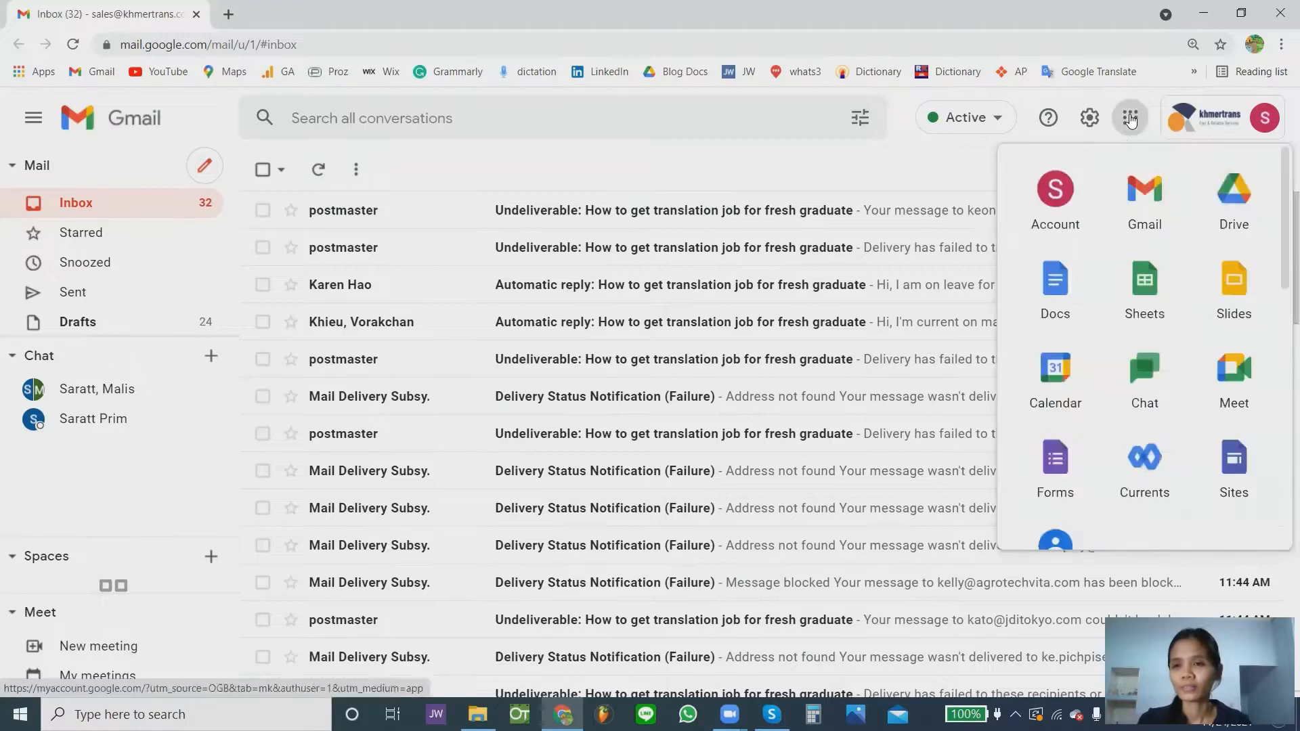
pyautogui.scroll(-2, 1101, 478)
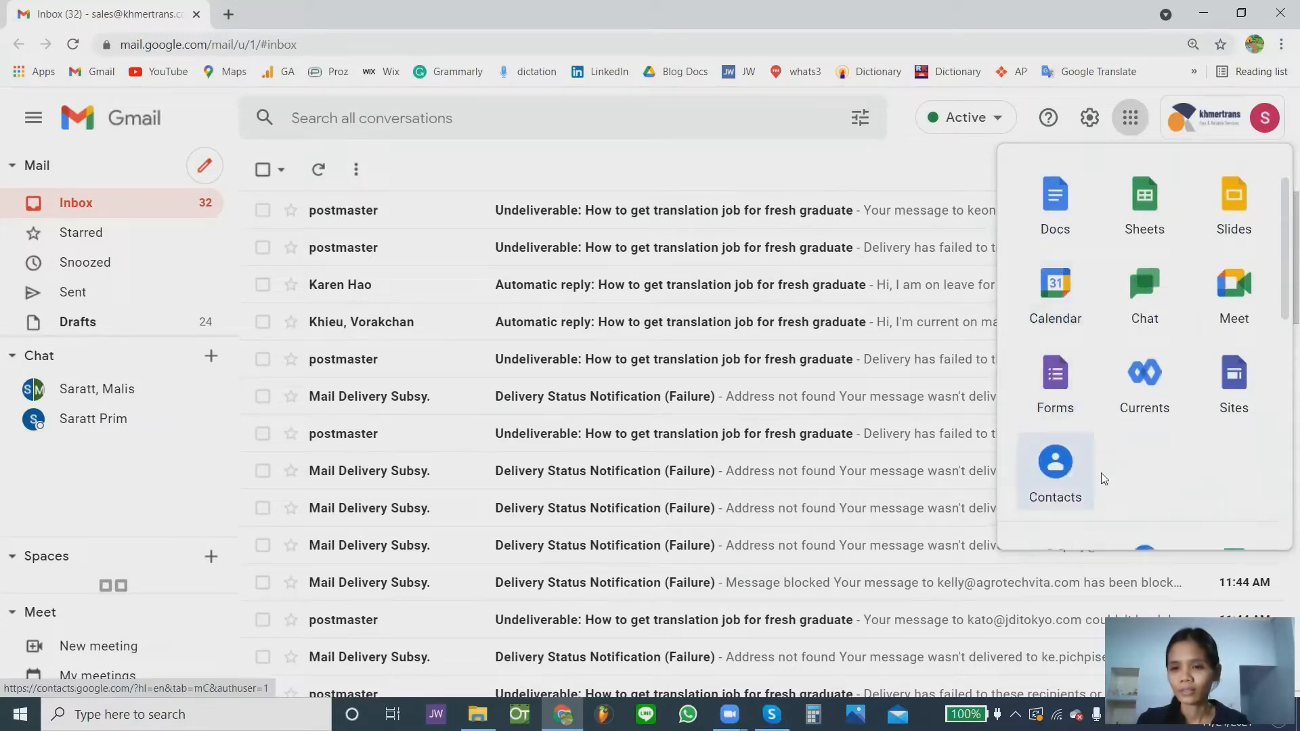
pyautogui.click(1069, 486)
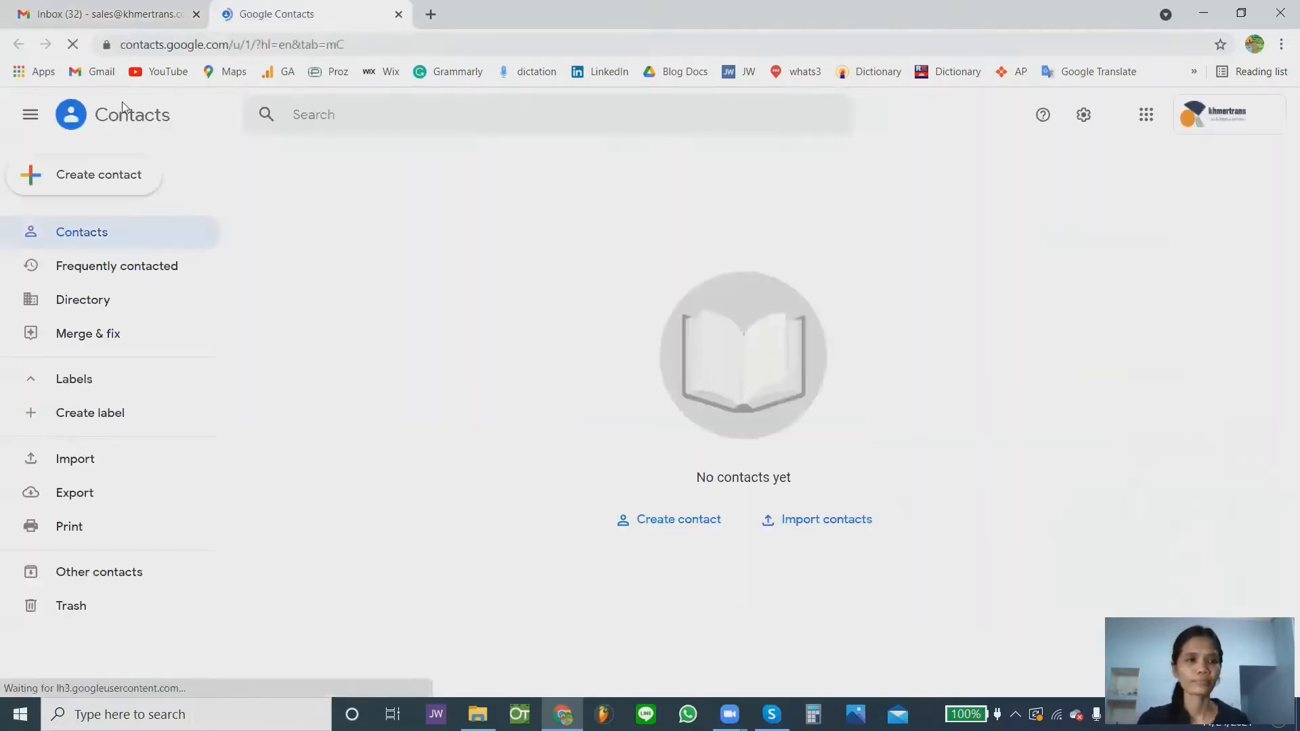
pyautogui.click(115, 269)
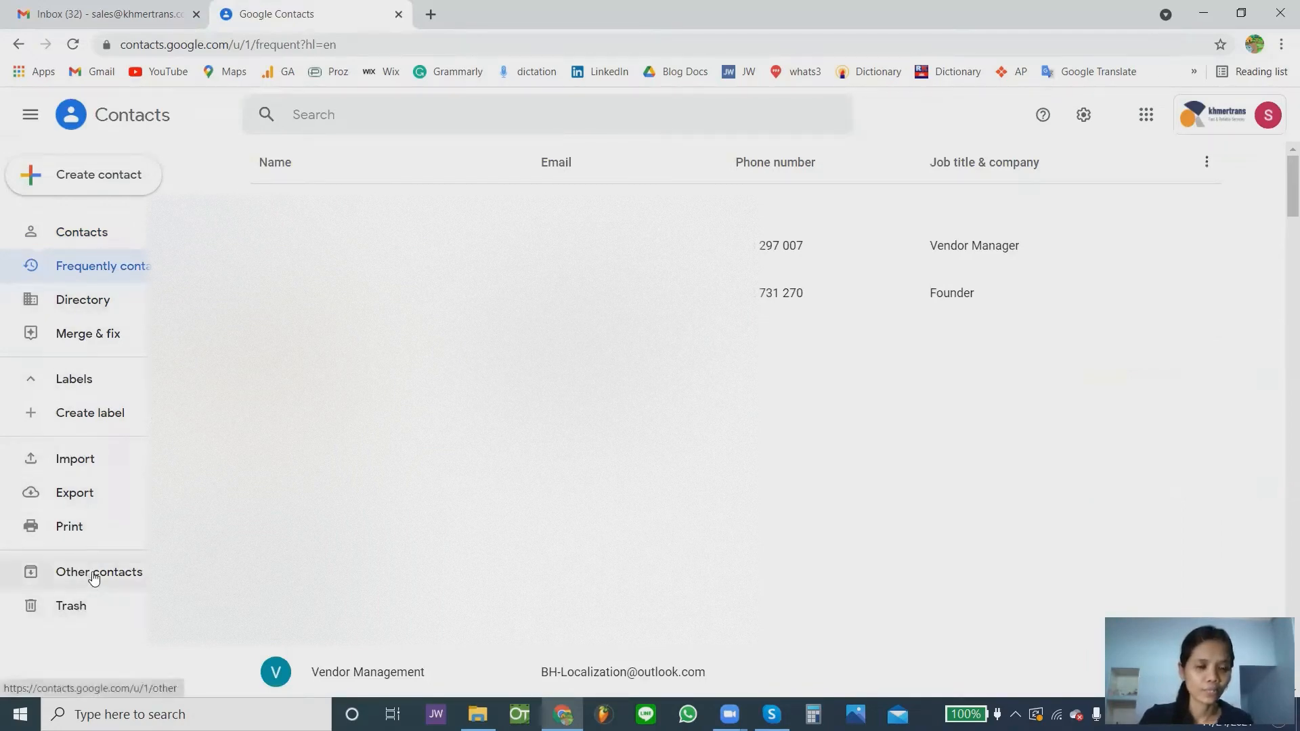
pyautogui.click(94, 575)
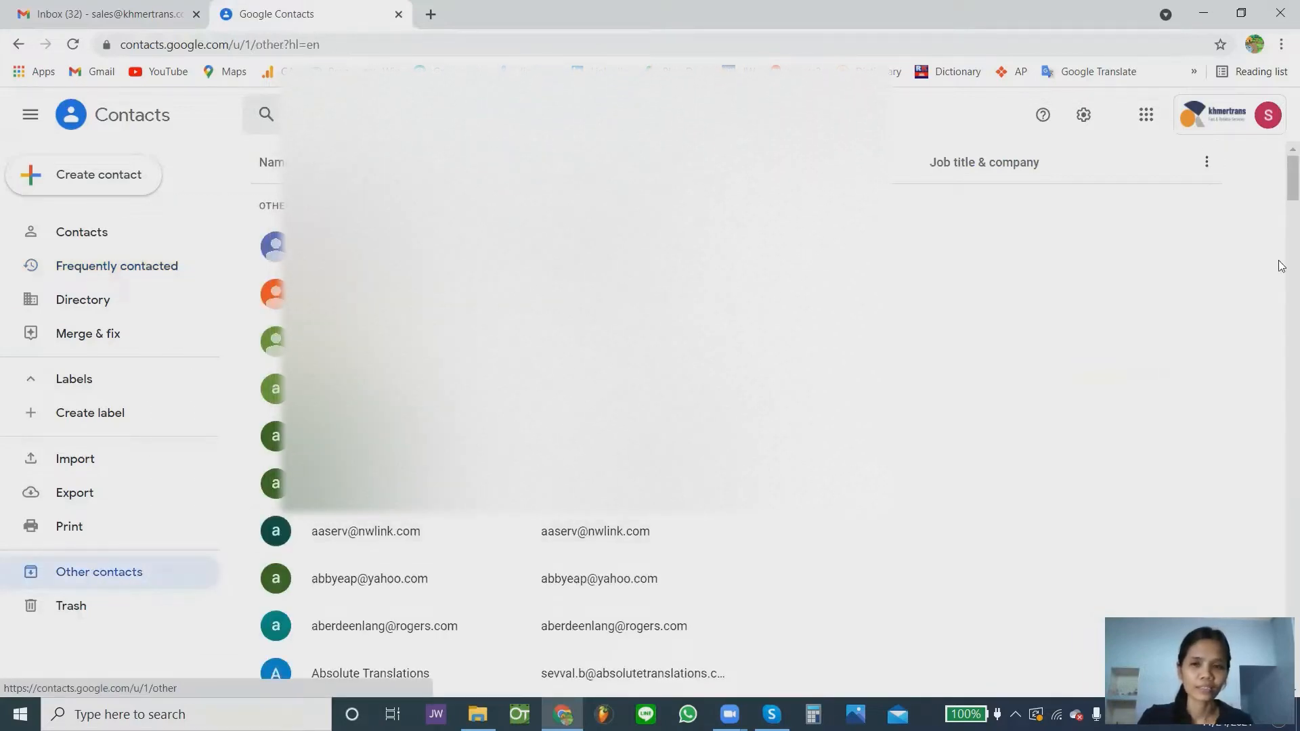
# Step: Select all contacts in the Other contacts list
pyautogui.moveTo(1292, 164); pyautogui.dragTo(1279, 617)
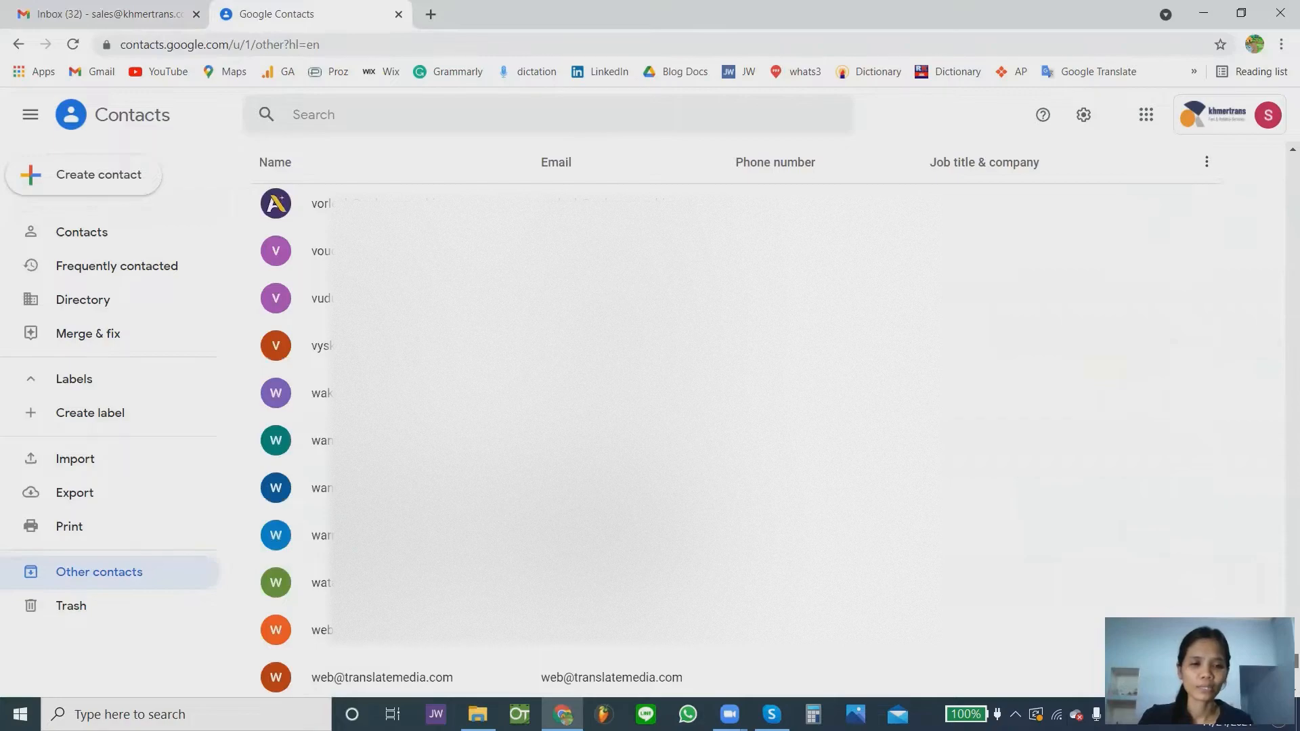
pyautogui.scroll(10, 1273, 379)
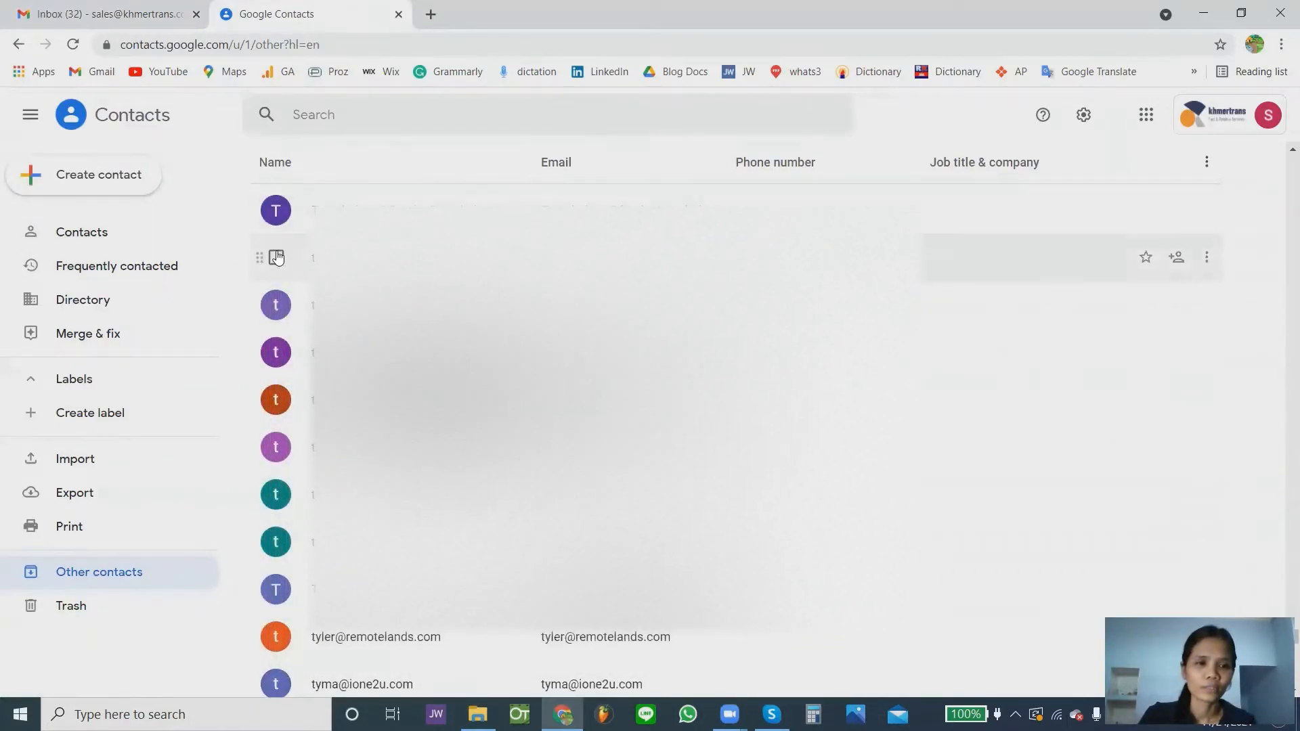
pyautogui.click(276, 258)
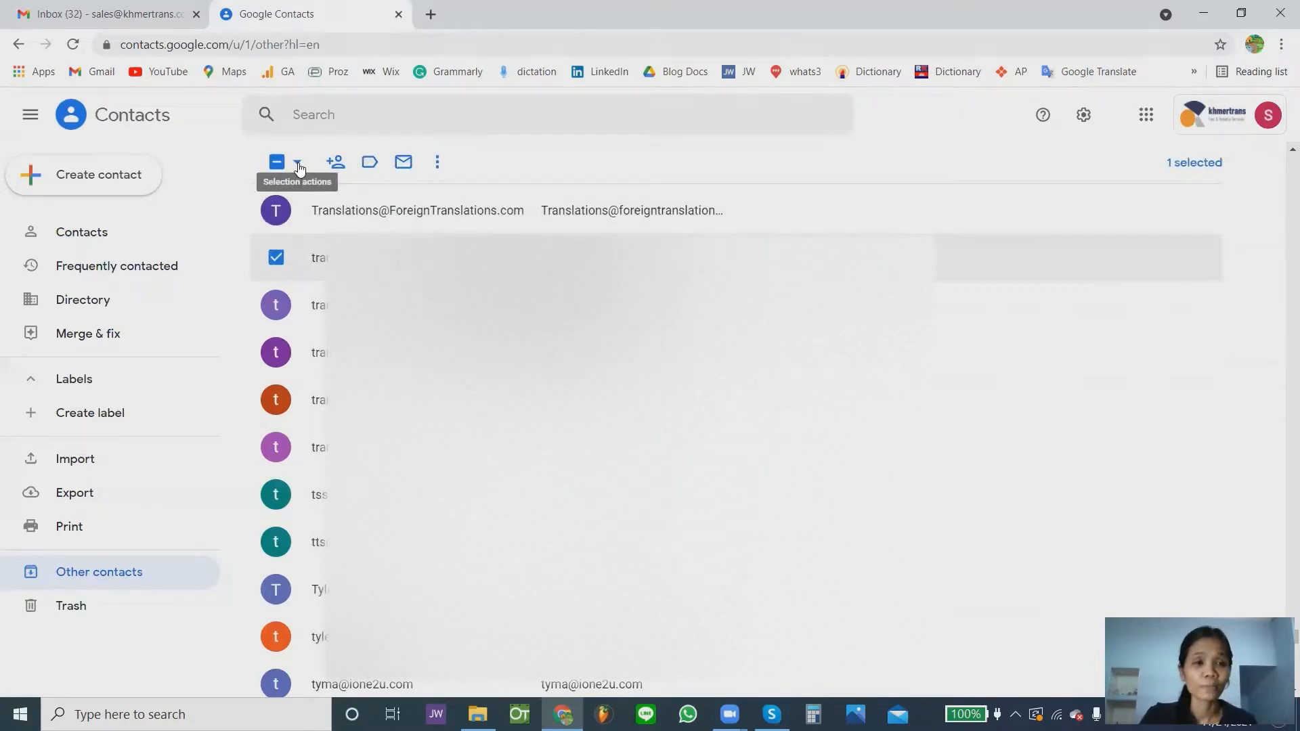
pyautogui.click(298, 165)
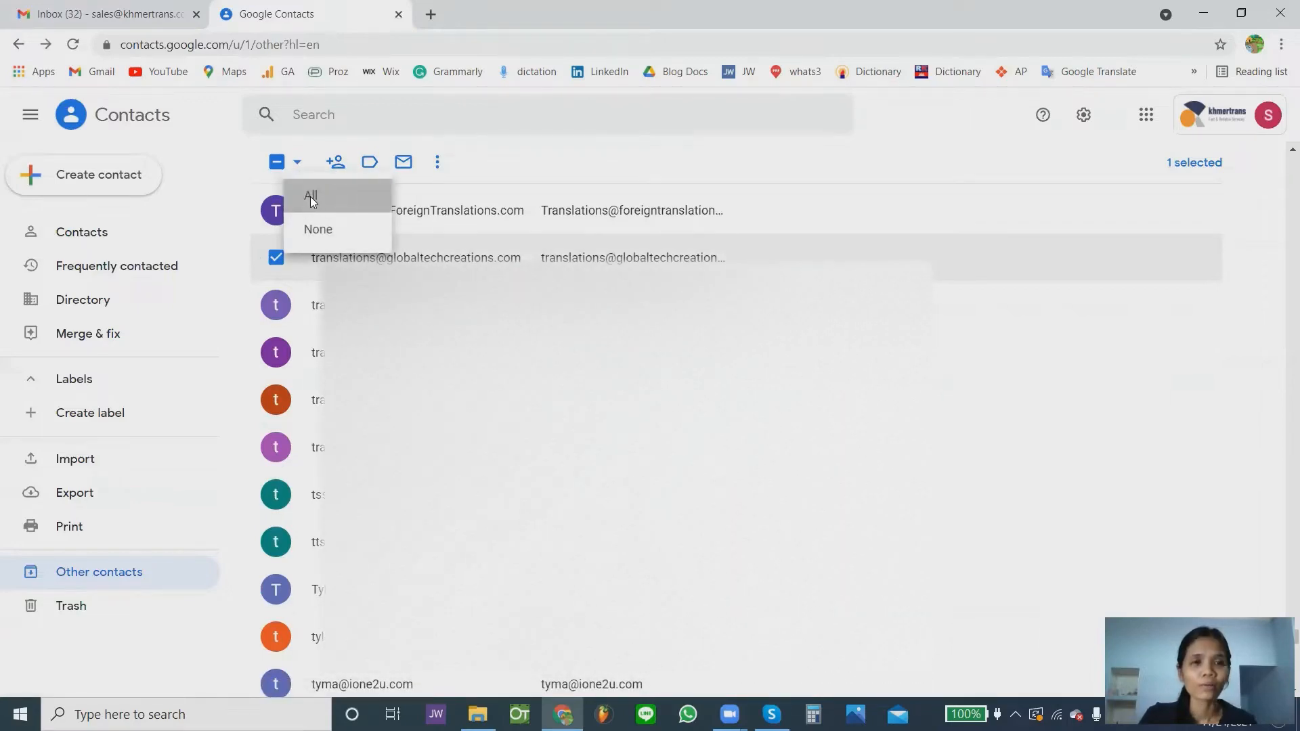
pyautogui.click(311, 197)
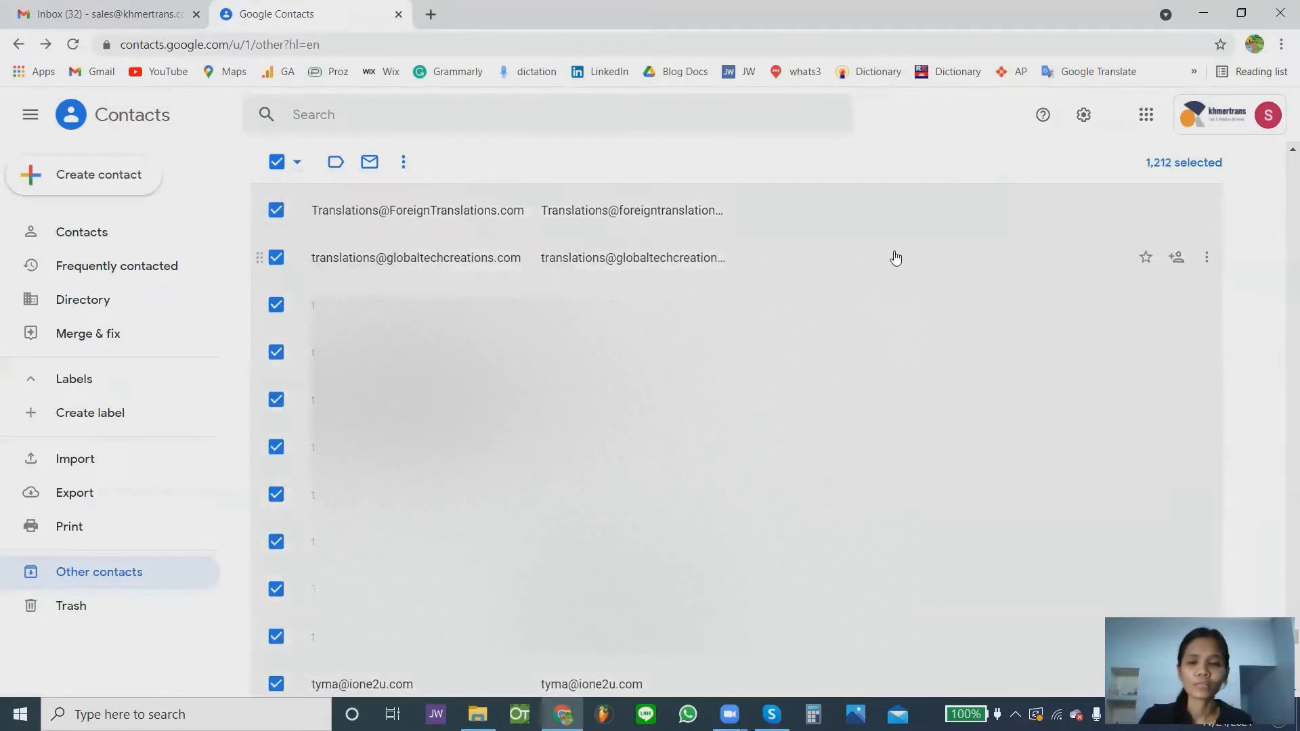
# Step: Export the selected contacts as Google CSV and open the downloaded contacts (2).csv in Excel
pyautogui.click(404, 161)
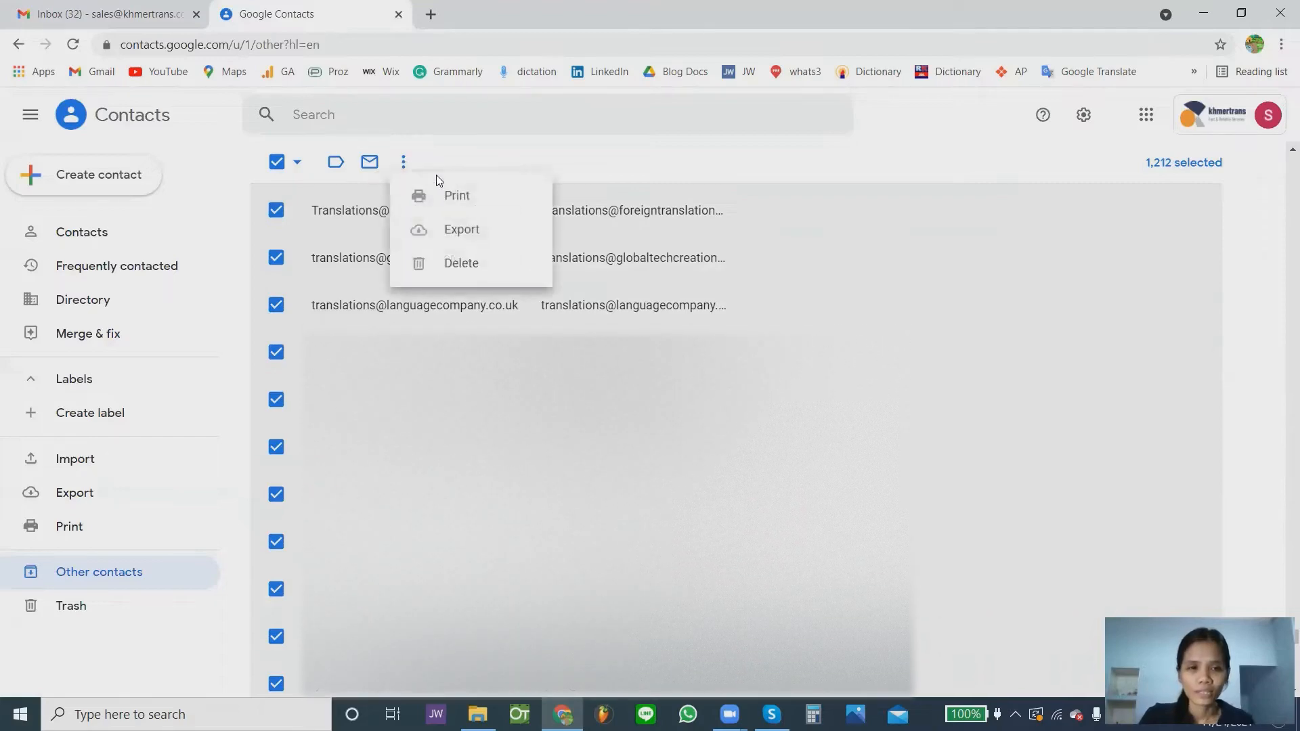
pyautogui.click(482, 234)
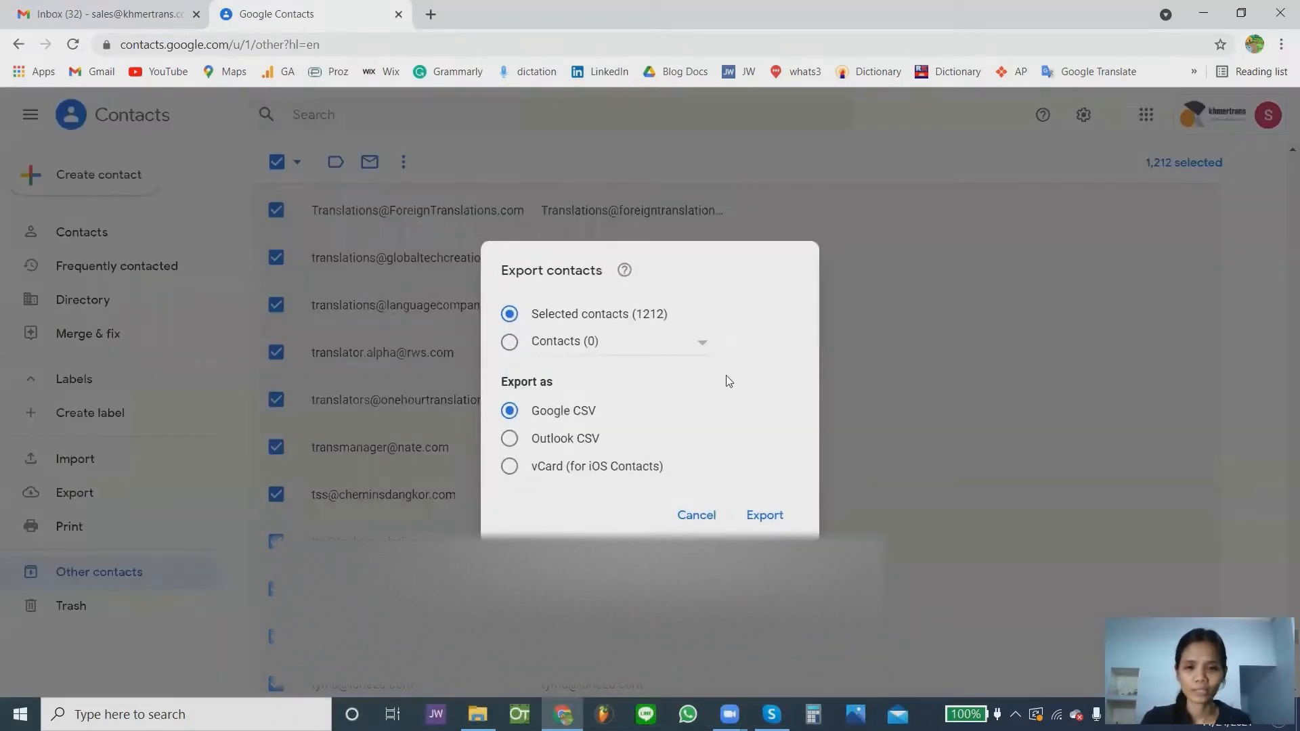
pyautogui.click(763, 516)
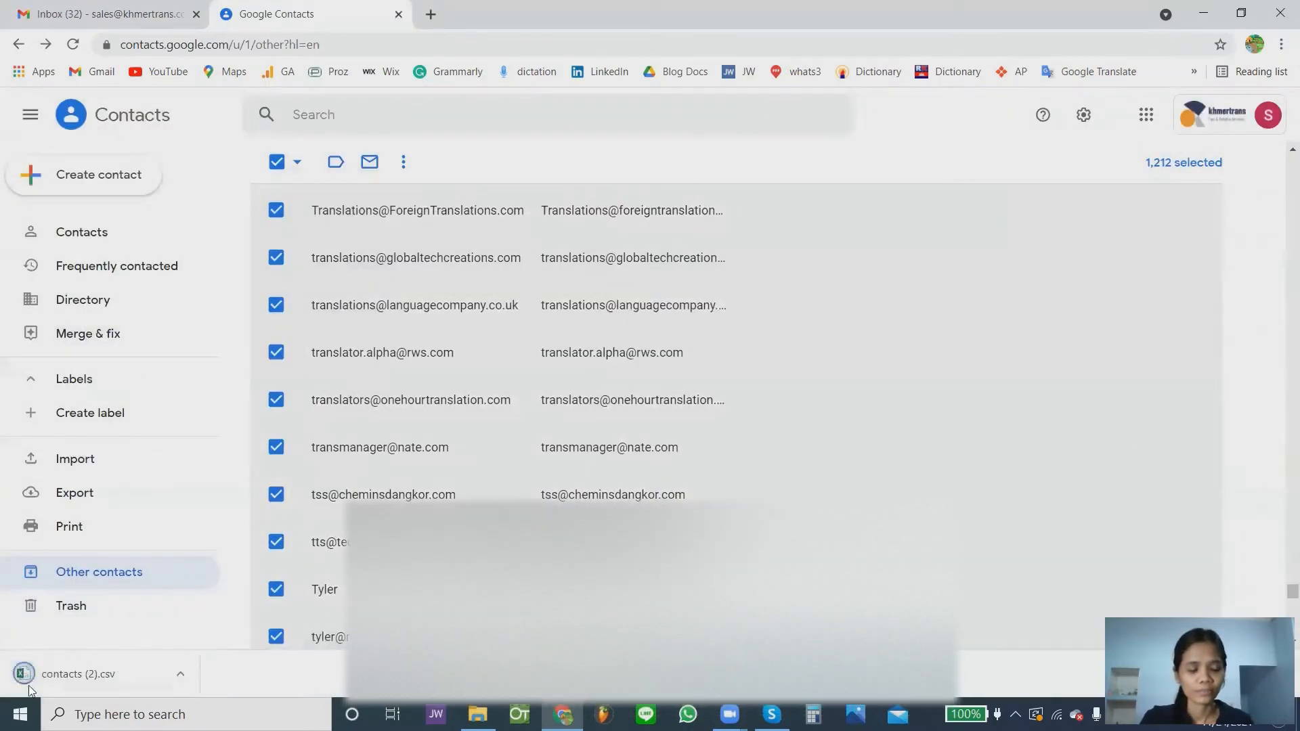
pyautogui.click(63, 677)
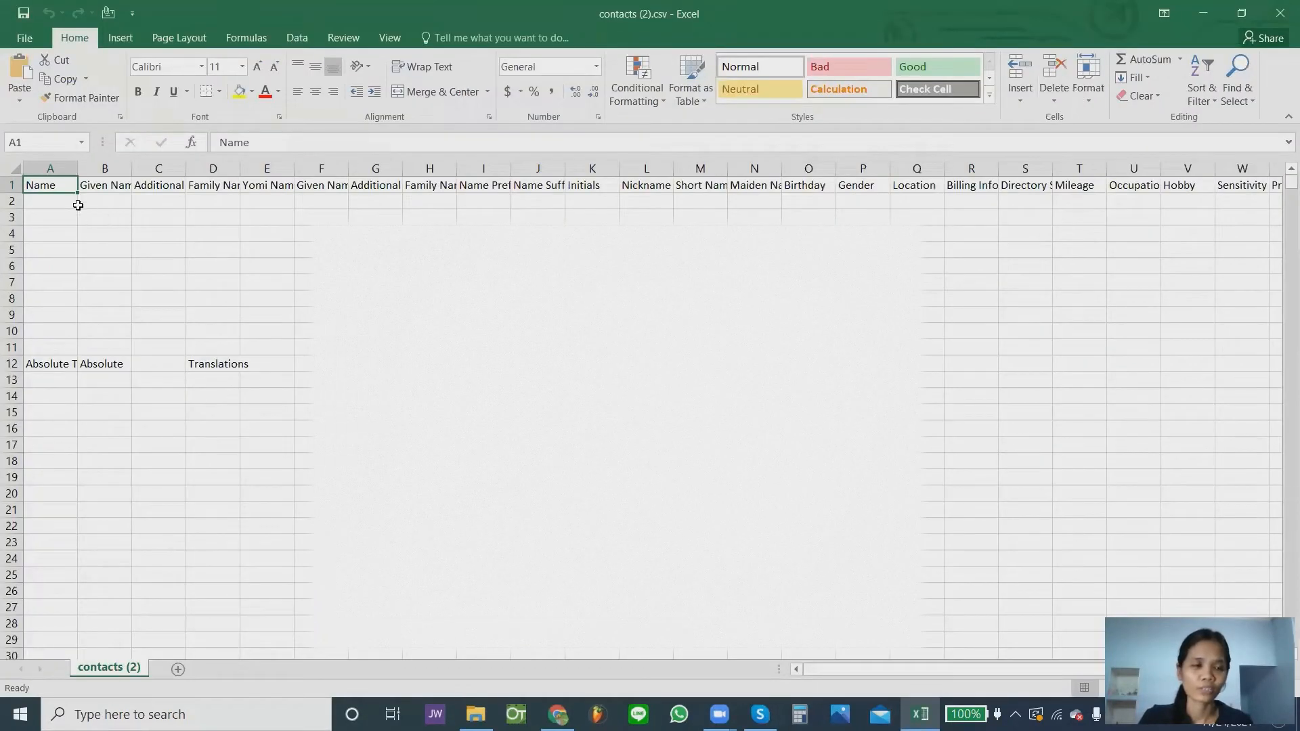
# Step: Delete all columns before the E-mail 1 - Value column in contacts (2).csv
pyautogui.moveTo(61, 163); pyautogui.dragTo(1283, 140)
pyautogui.moveTo(1187, 163); pyautogui.dragTo(1185, 166)
pyautogui.rightClick(1169, 169)
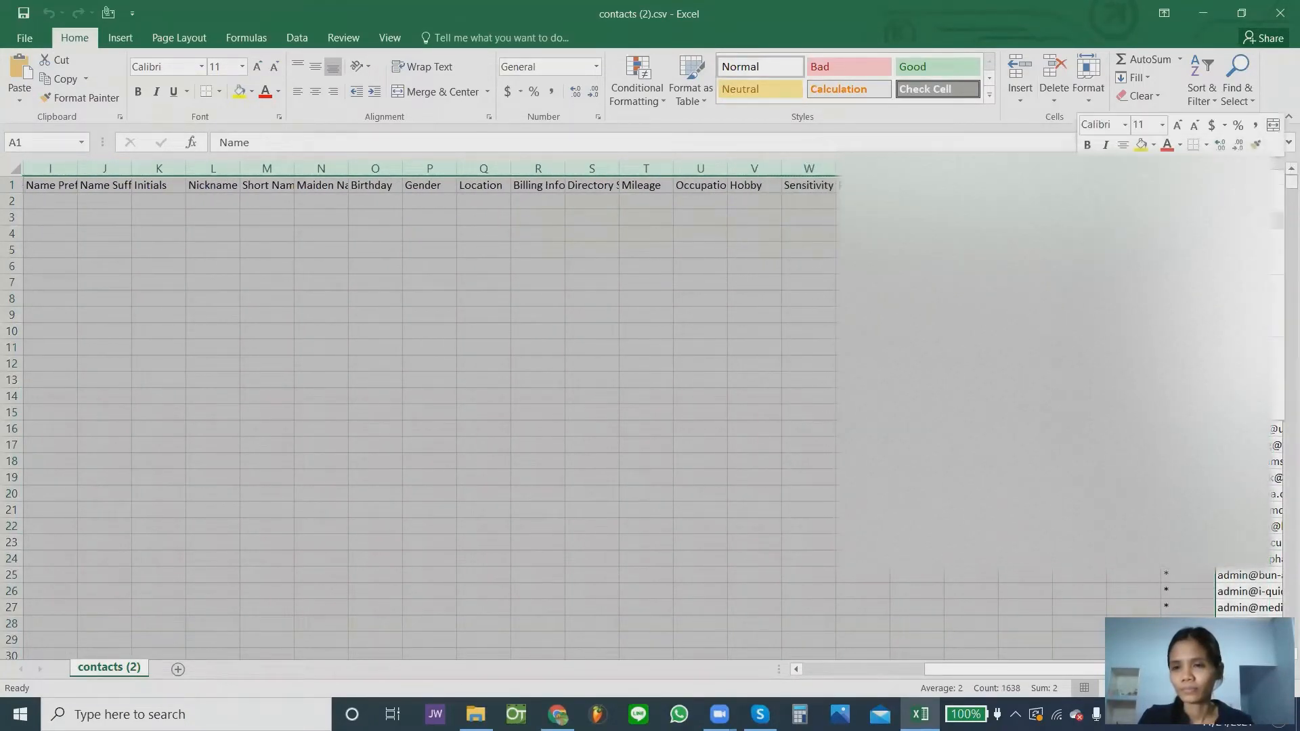
pyautogui.click(1180, 307)
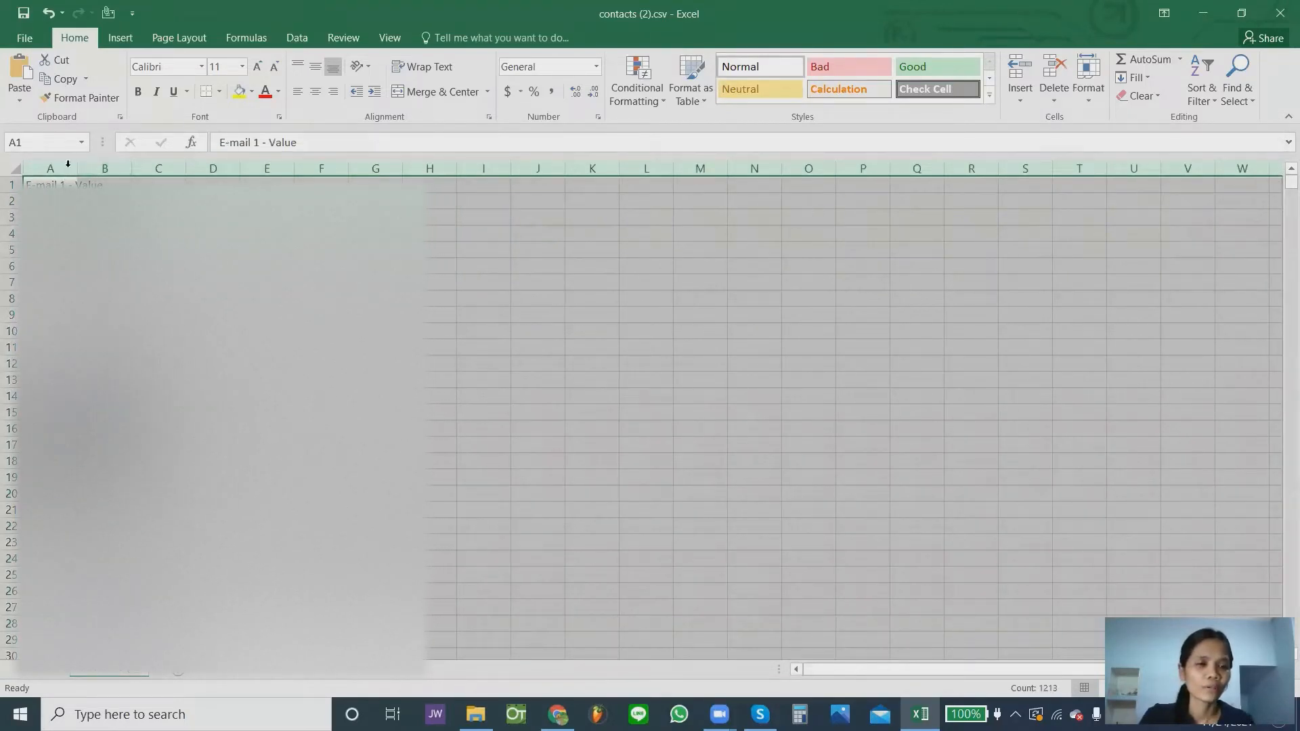
# Step: Fit the width of column A to the email addresses and save the CSV file
pyautogui.click(47, 169)
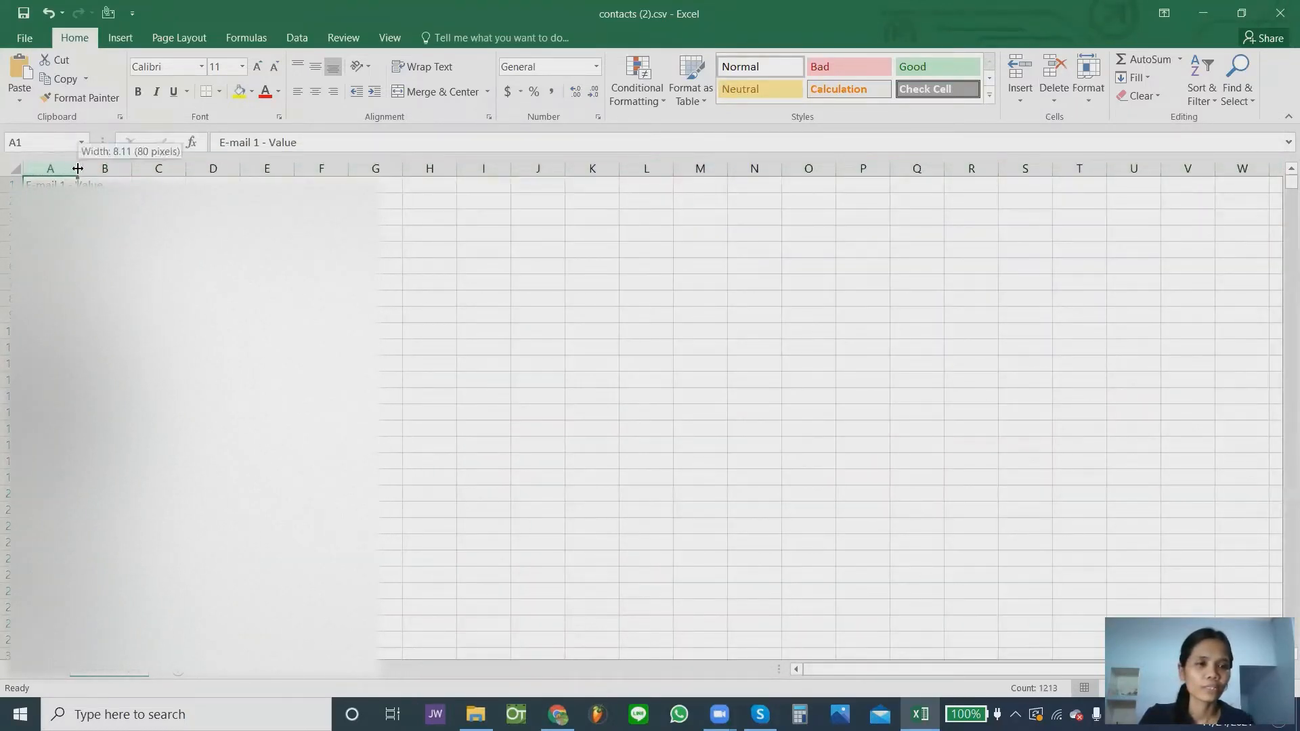
pyautogui.doubleClick(72, 168)
pyautogui.click(24, 221)
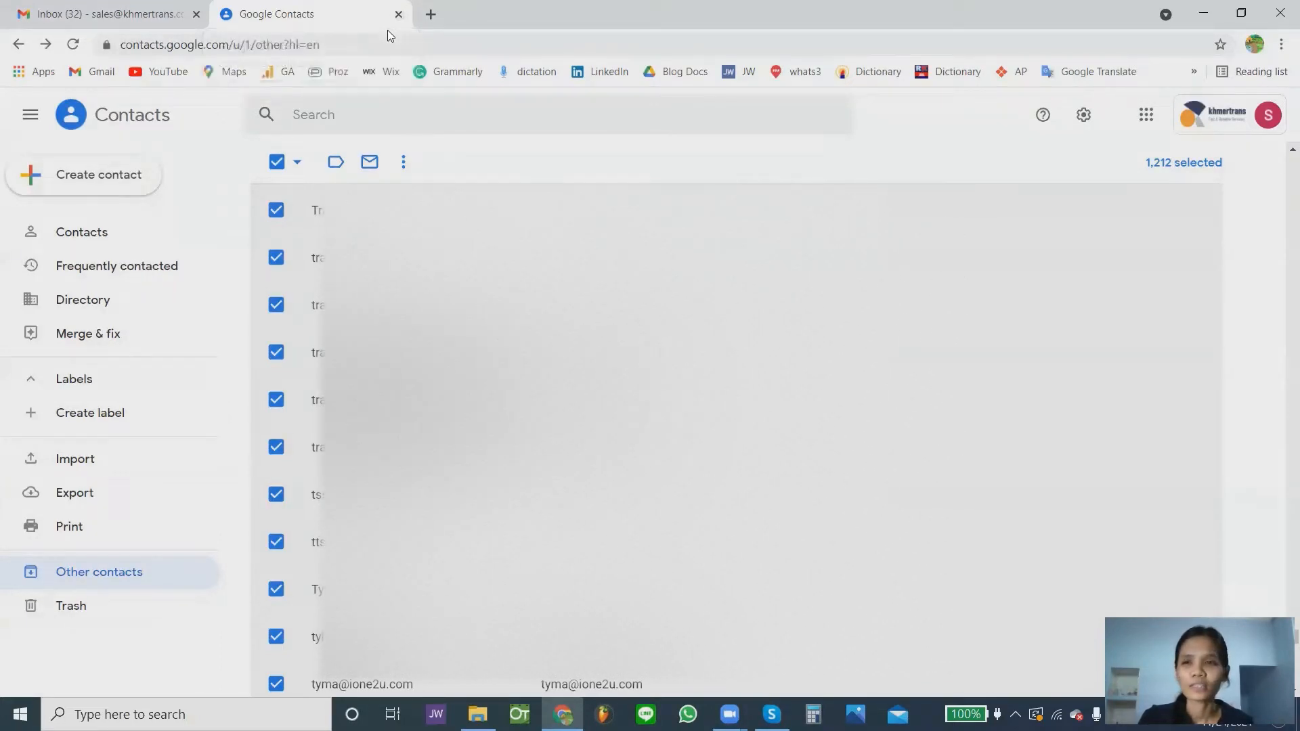
# Step: Switch from Google Contacts to Google Sheets and bring up the option to upload a file
pyautogui.click(1147, 114)
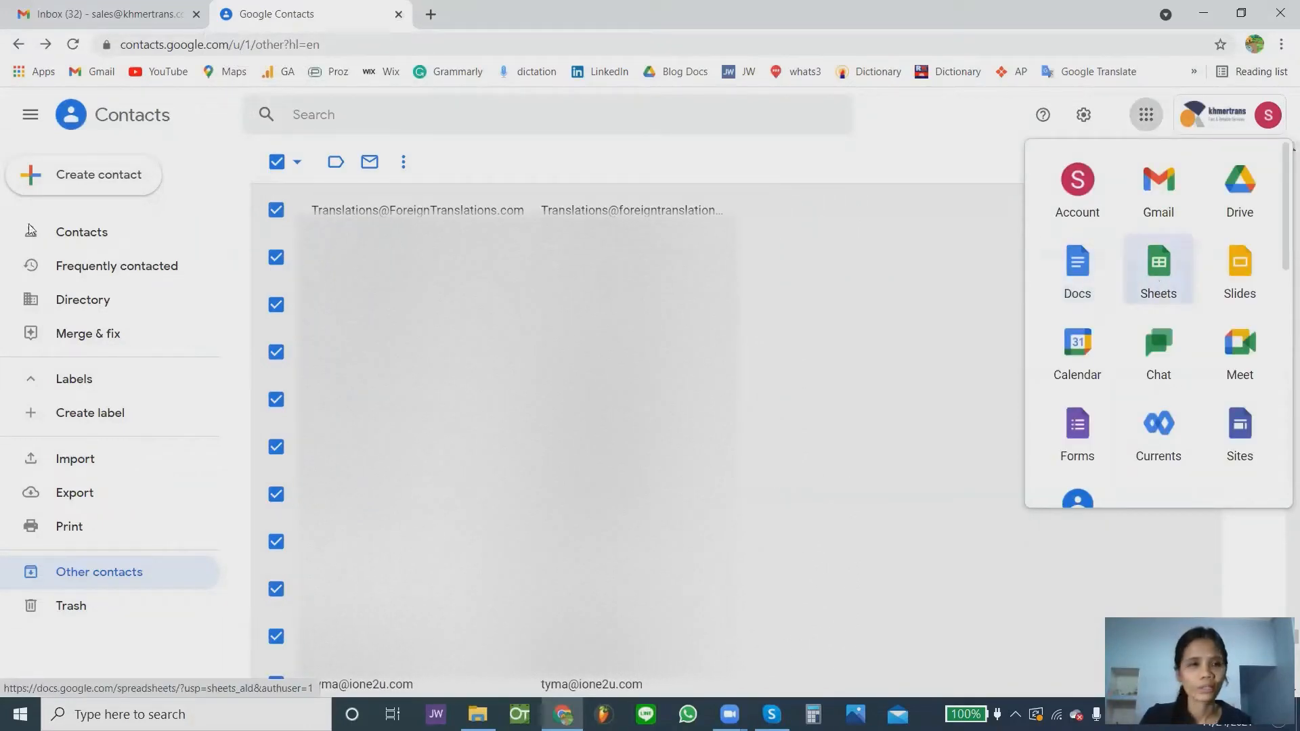
pyautogui.click(1160, 285)
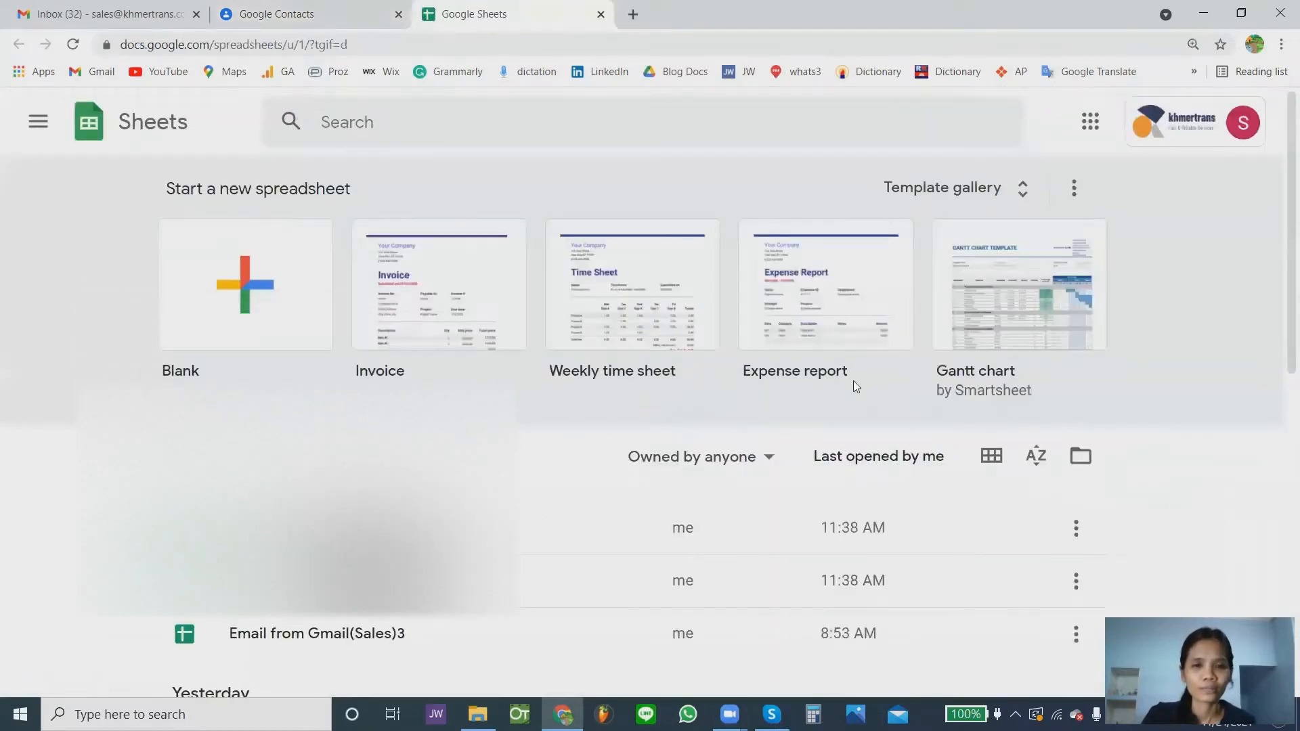
pyautogui.click(1078, 460)
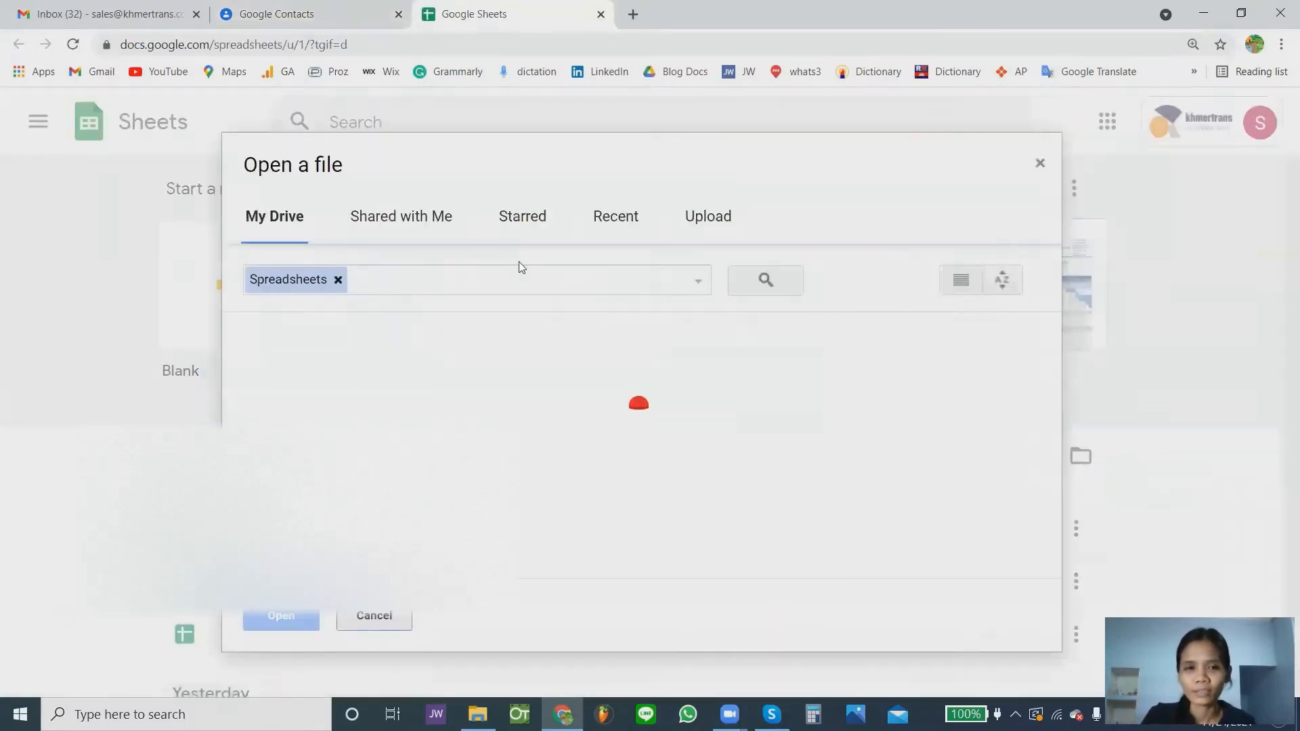
pyautogui.click(704, 221)
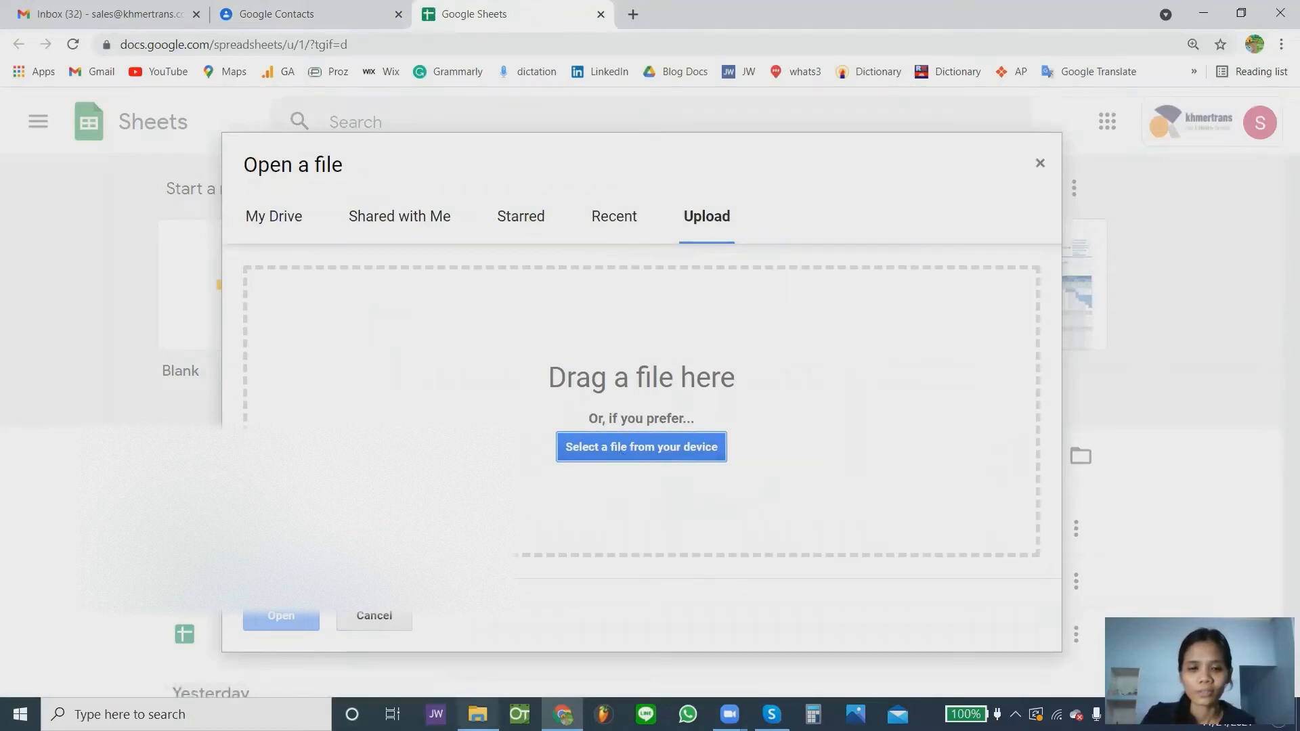
# Step: Check the contents of contacts (2).csv from the Downloads folder and upload the file to Google Sheets
pyautogui.click(477, 714)
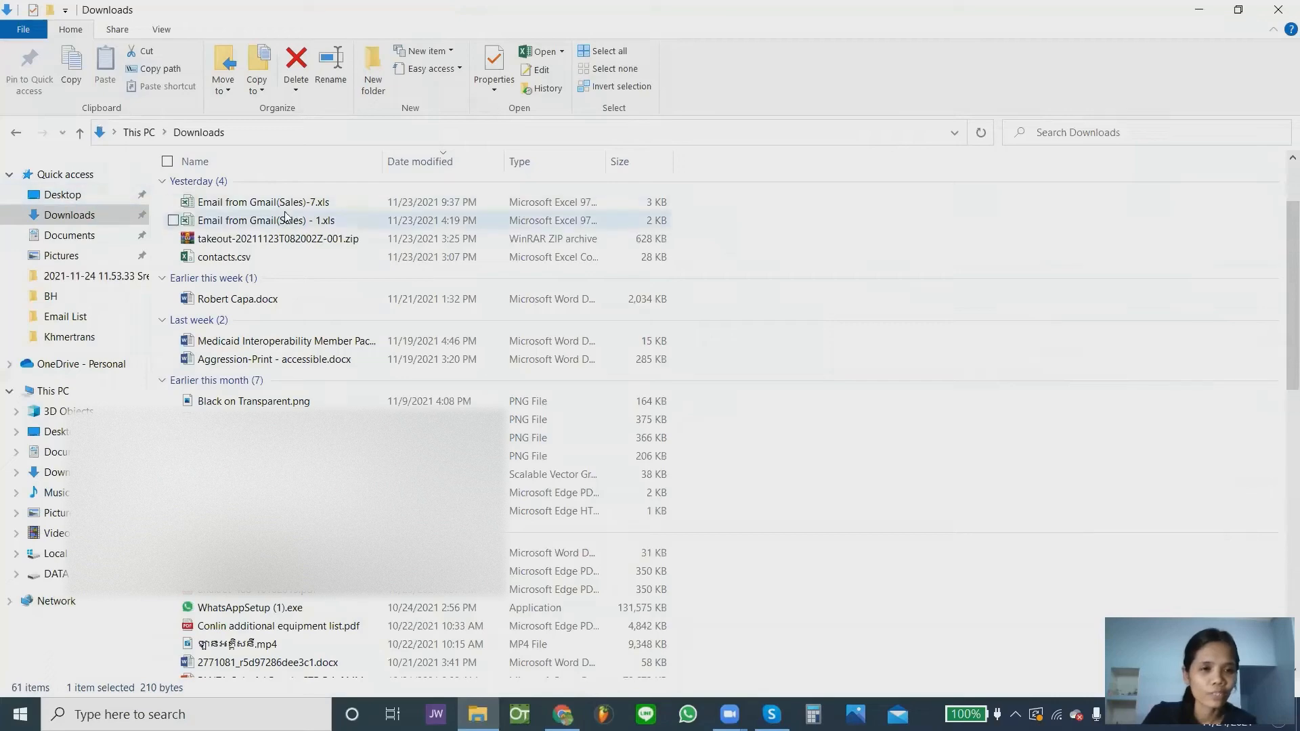
pyautogui.click(100, 216)
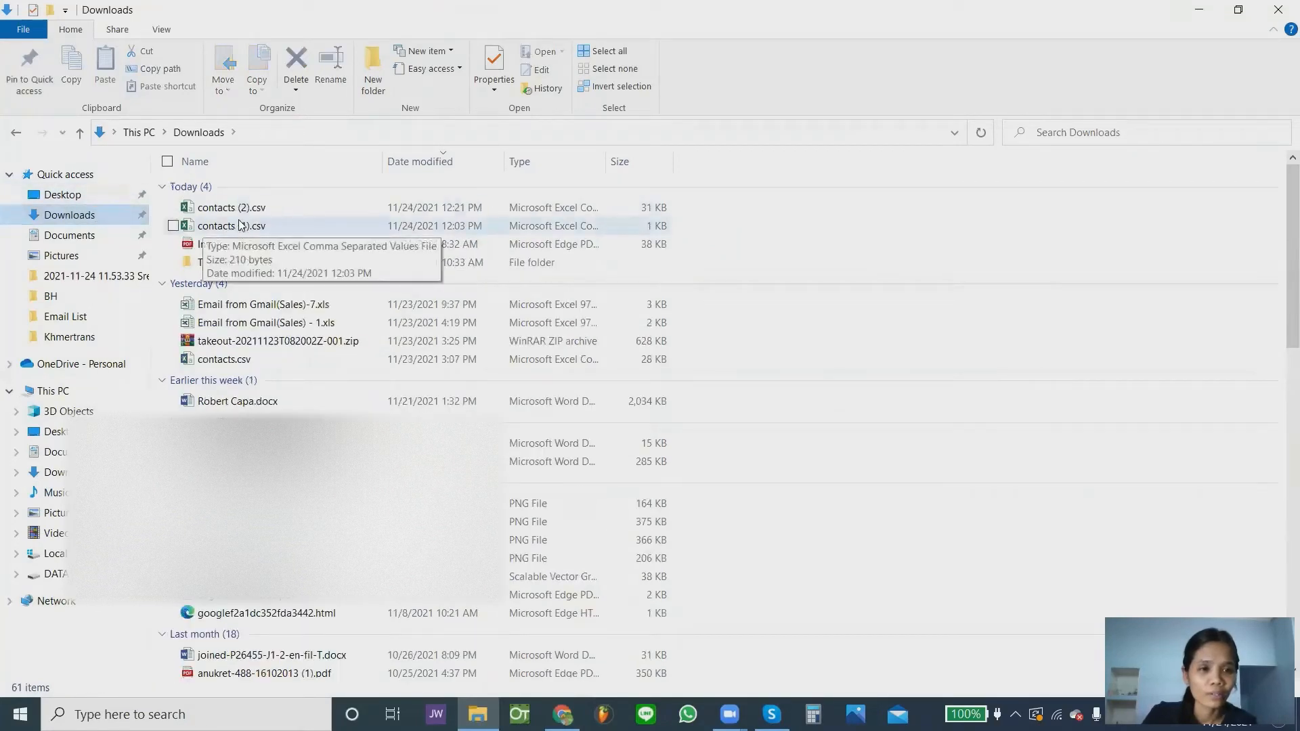
pyautogui.doubleClick(230, 208)
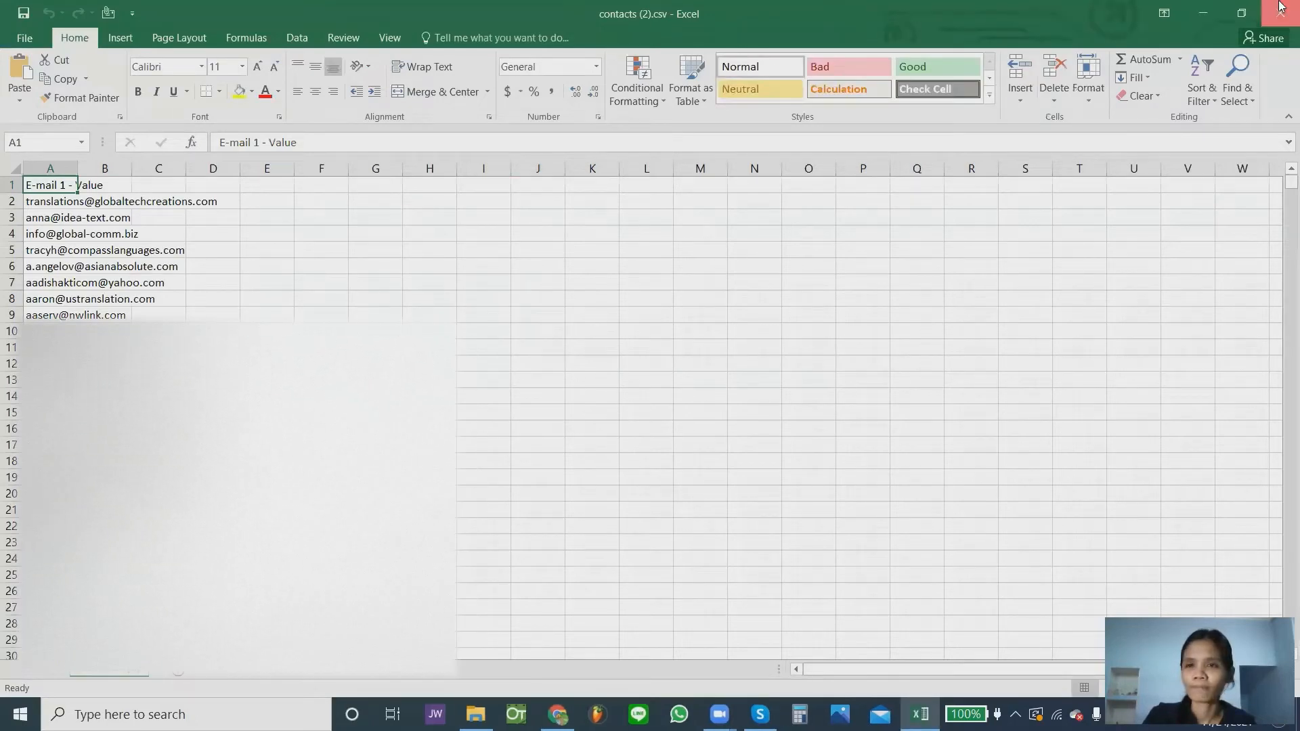
pyautogui.click(1282, 9)
pyautogui.moveTo(521, 280); pyautogui.dragTo(690, 455)
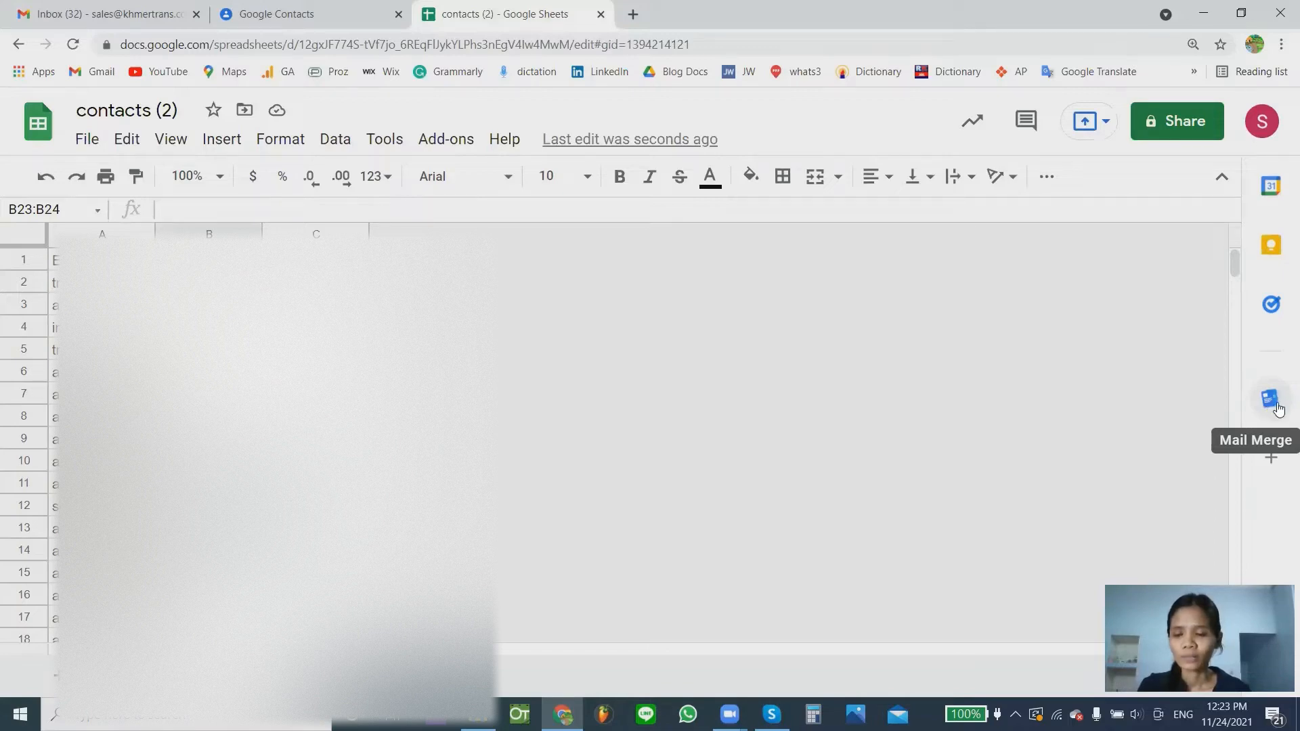
# Step: Search the Google Workspace Marketplace for "mailmerge for google"
pyautogui.click(1271, 461)
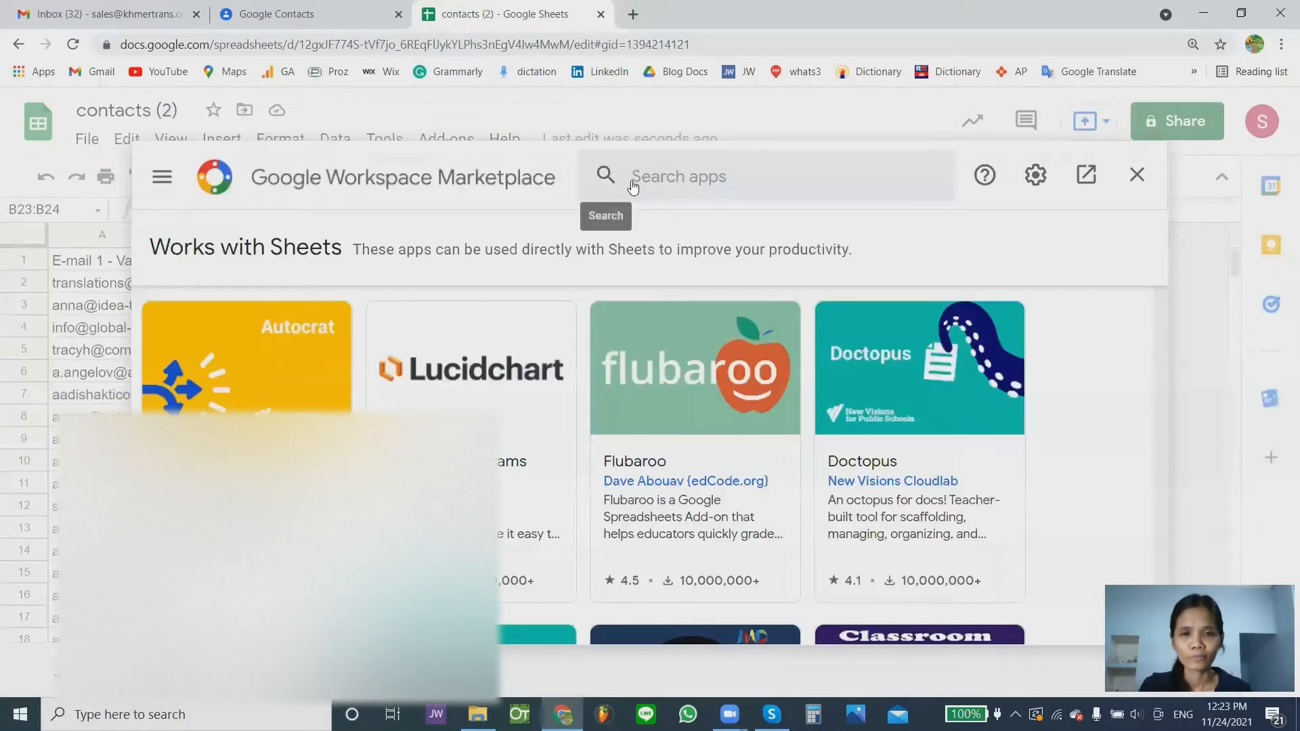
pyautogui.click(654, 173)
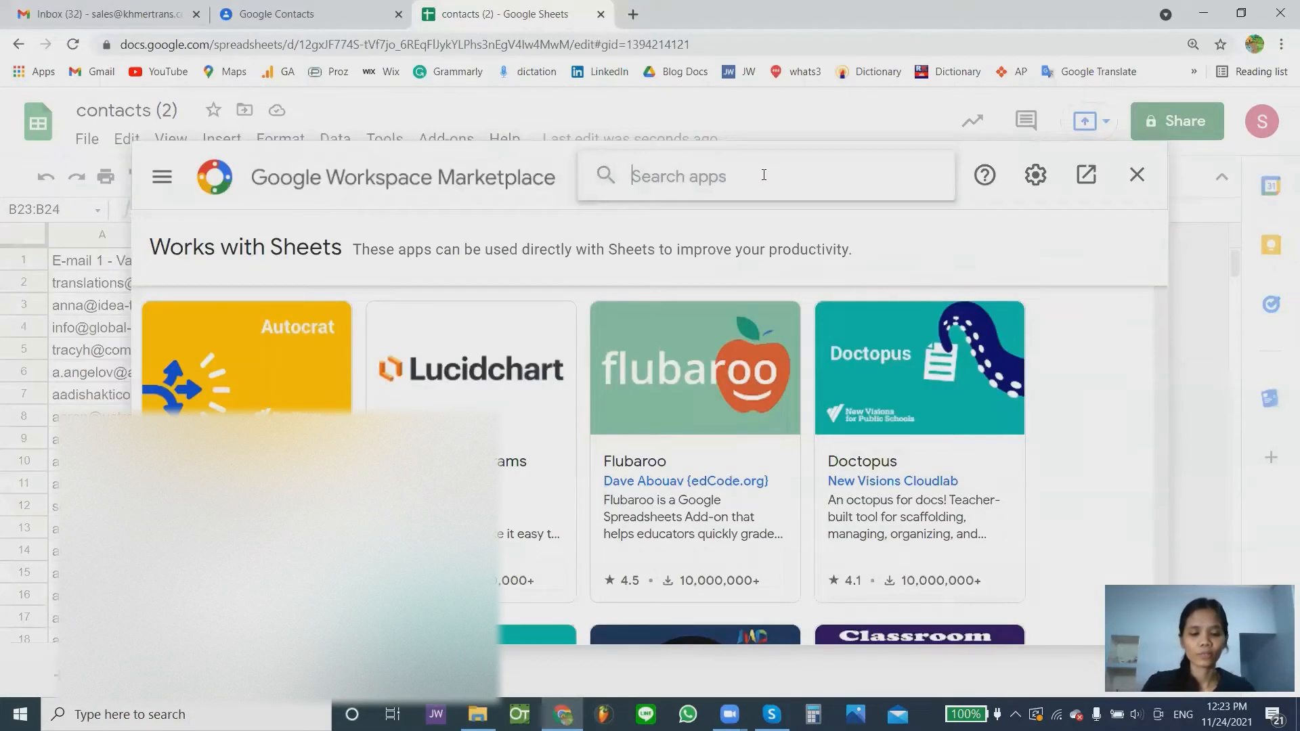
pyautogui.write('mailmer')
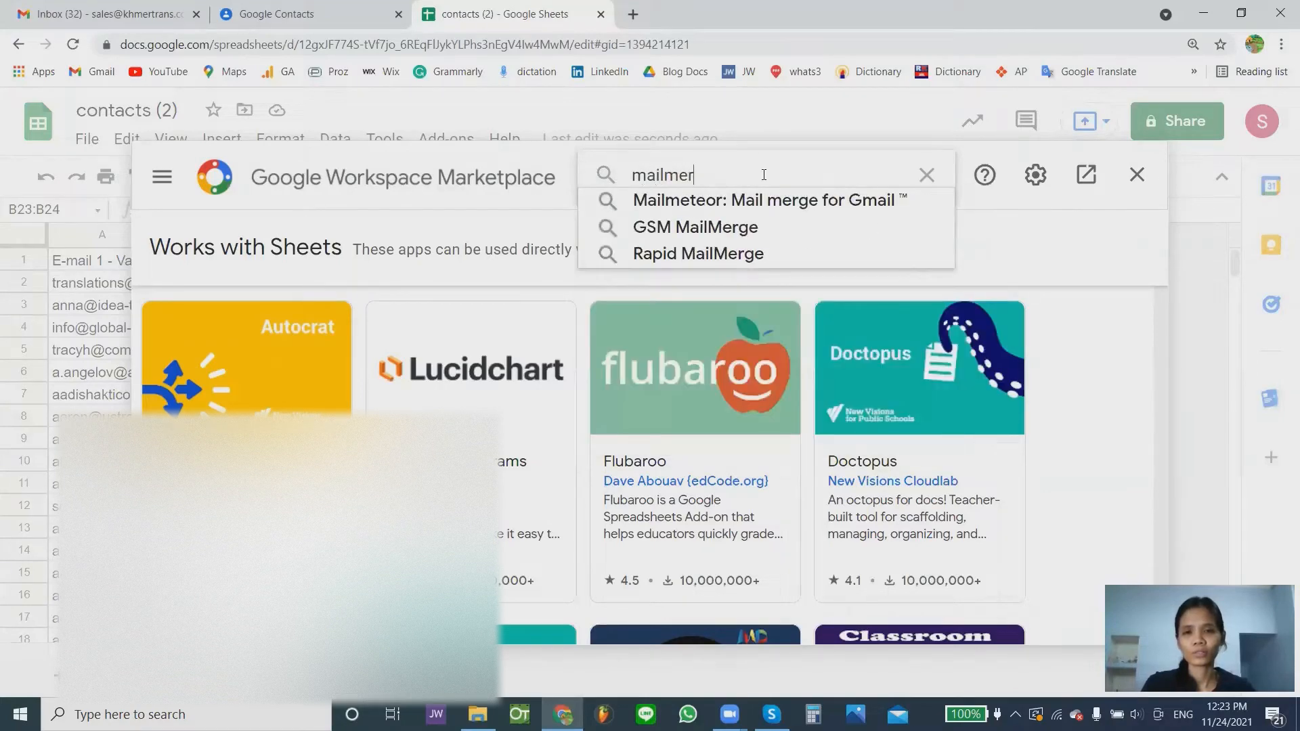
pyautogui.write('ge fro ')
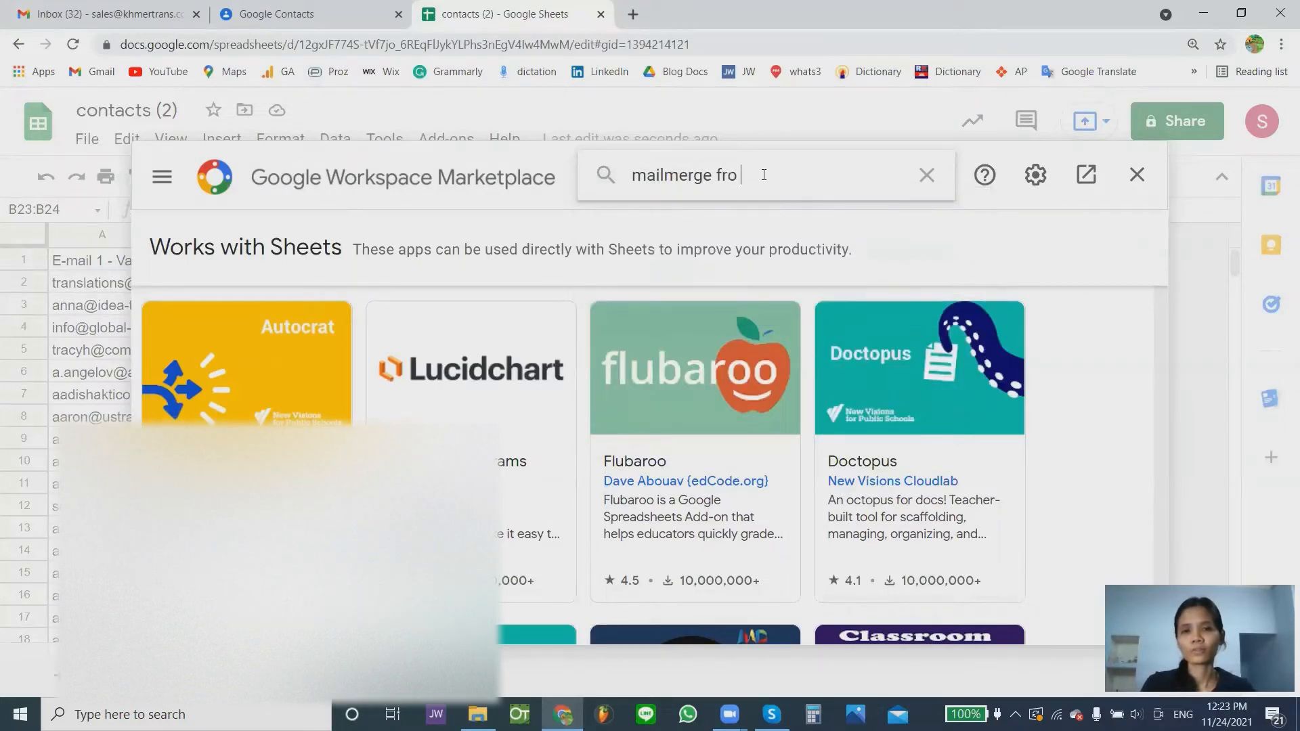
pyautogui.press('BackSpace')
pyautogui.press('BackSpace')
pyautogui.press('BackSpace')
pyautogui.write('or google')
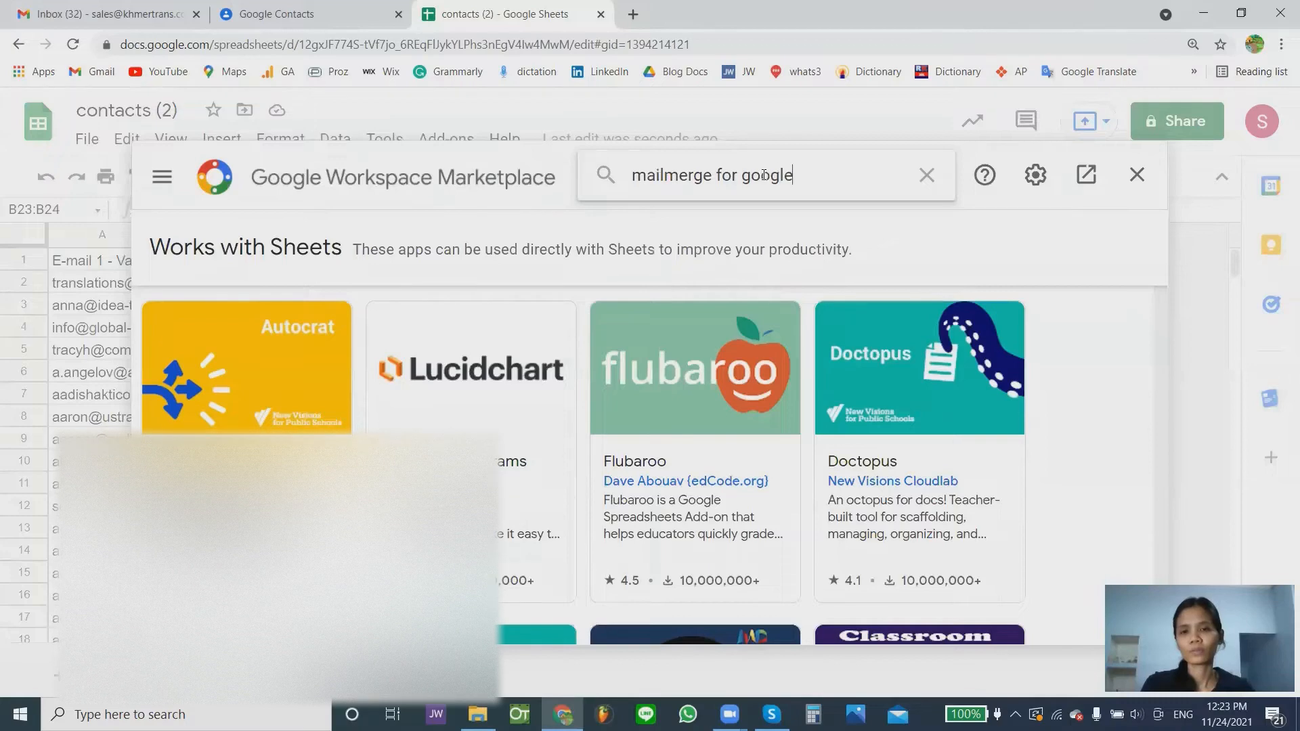
pyautogui.press('Return')
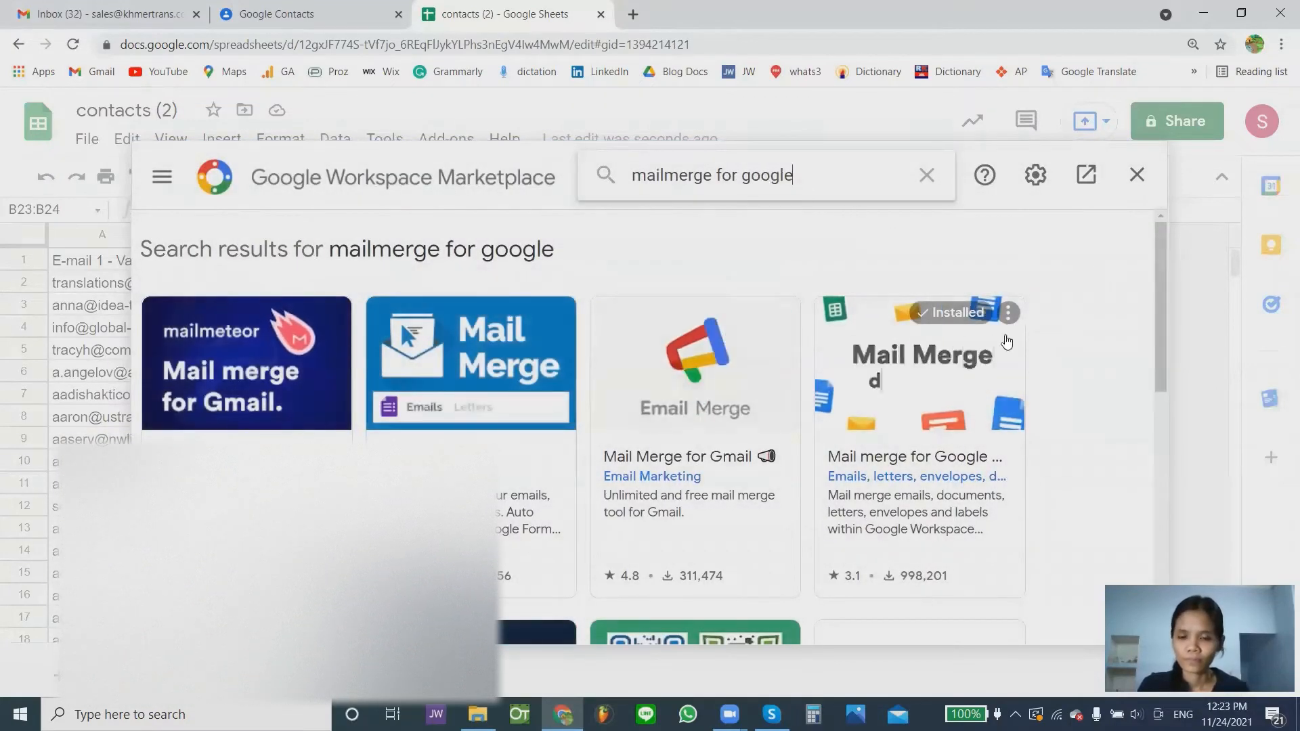
# Step: Open the Mail merge for Google Docs add-on listing and review its details
pyautogui.click(895, 465)
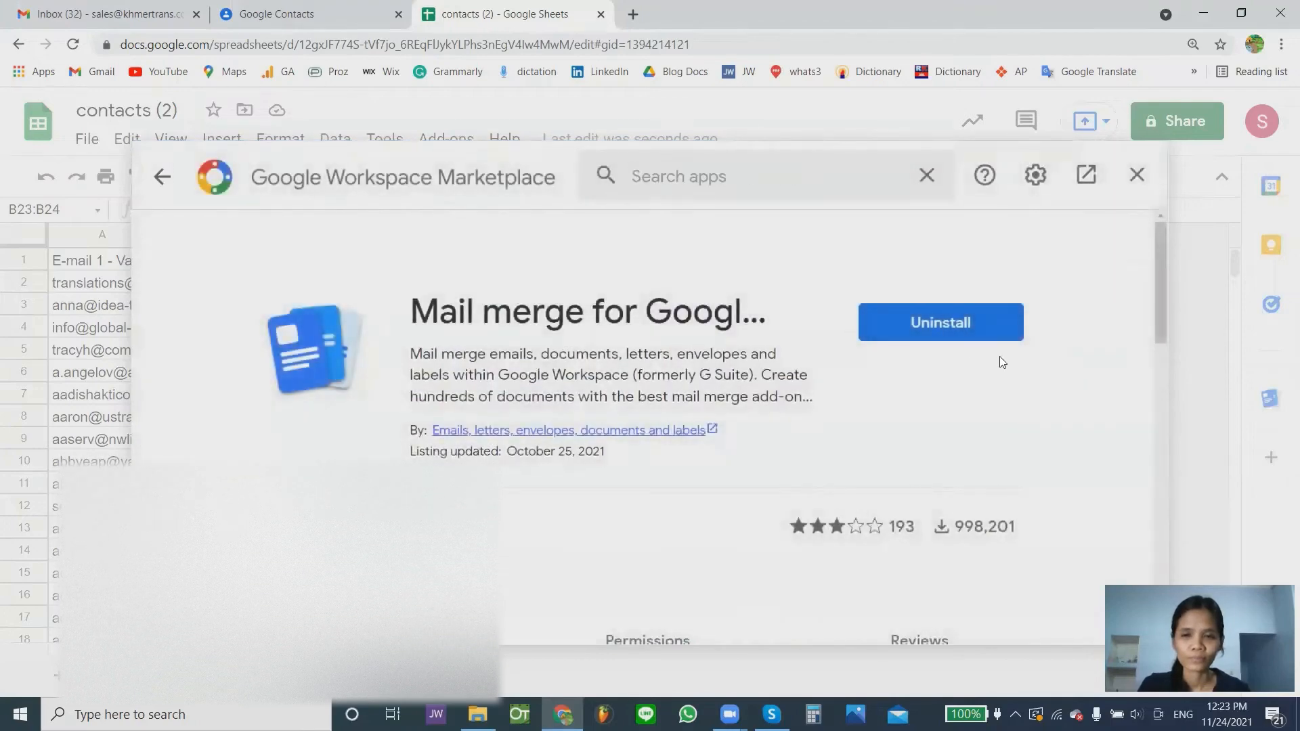
pyautogui.scroll(-4, 899, 377)
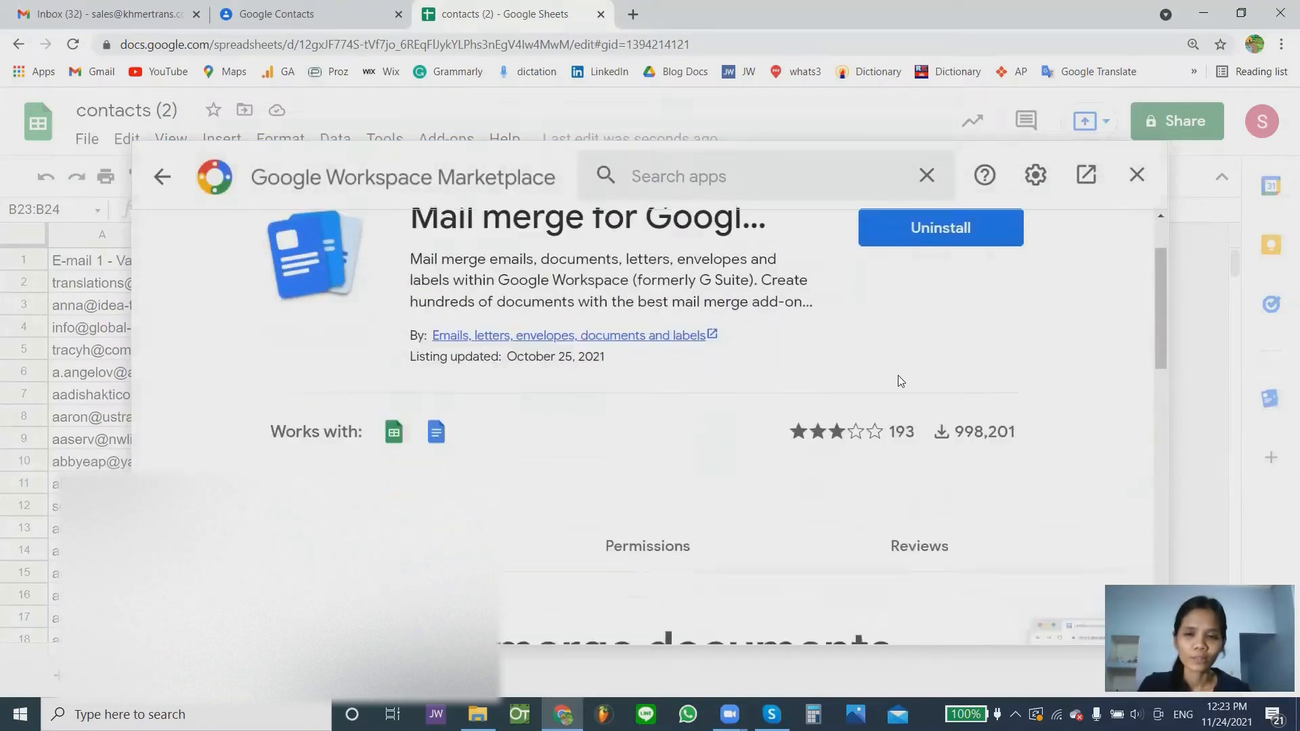
pyautogui.scroll(4, 924, 405)
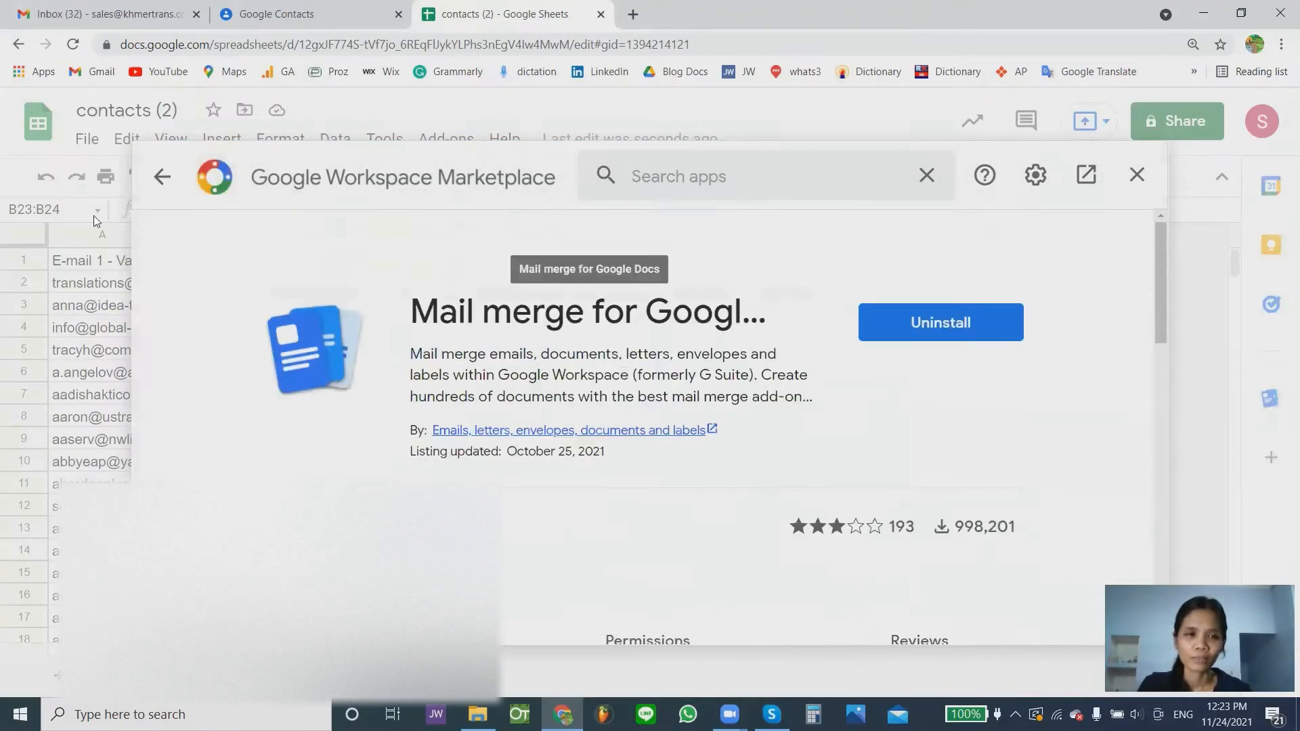
# Step: Return to the marketplace search results and reopen the Mail merge for Google Docs listing to review it
pyautogui.click(159, 187)
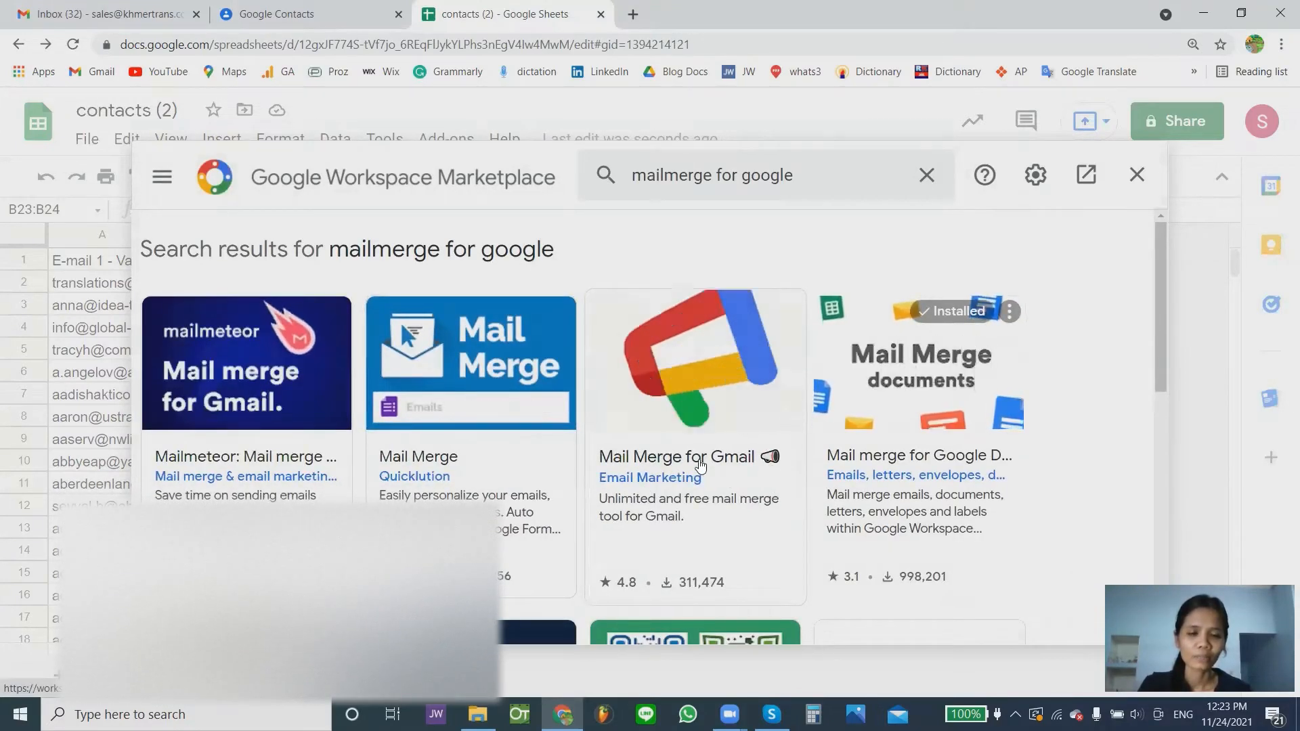
pyautogui.click(912, 400)
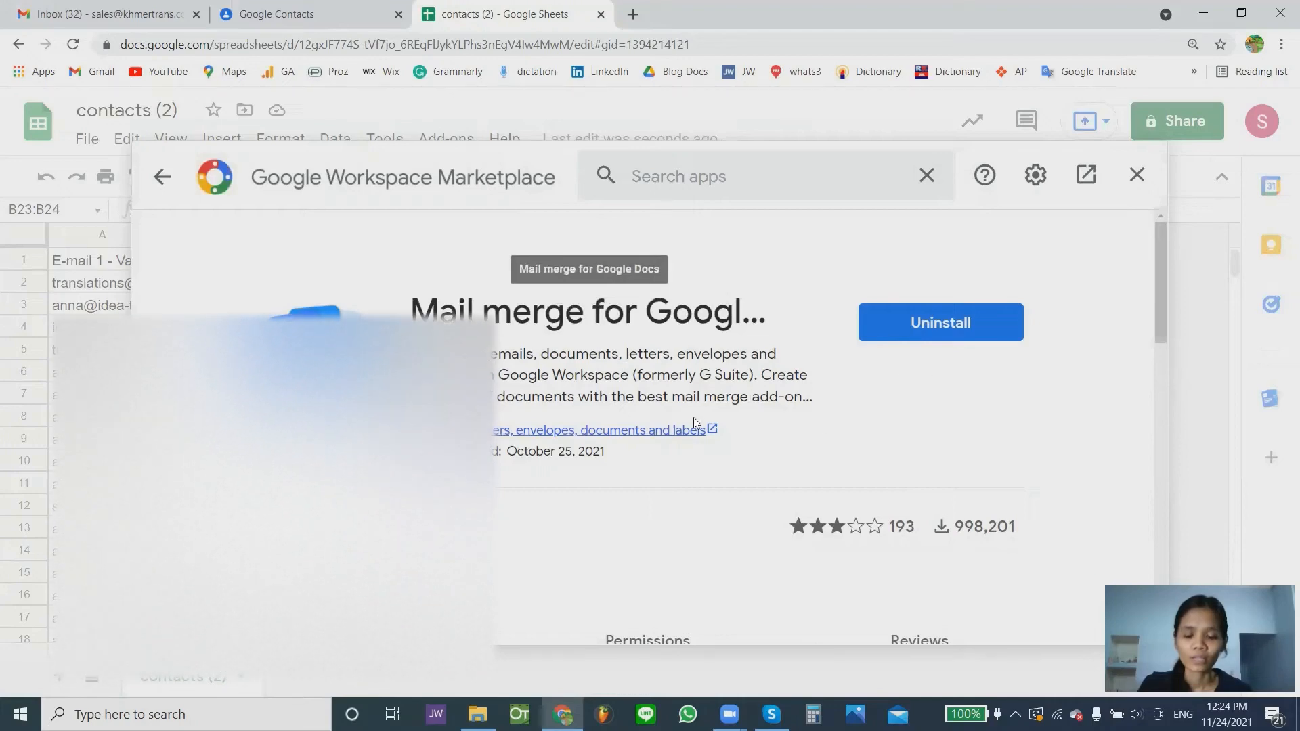
pyautogui.scroll(-2, 908, 397)
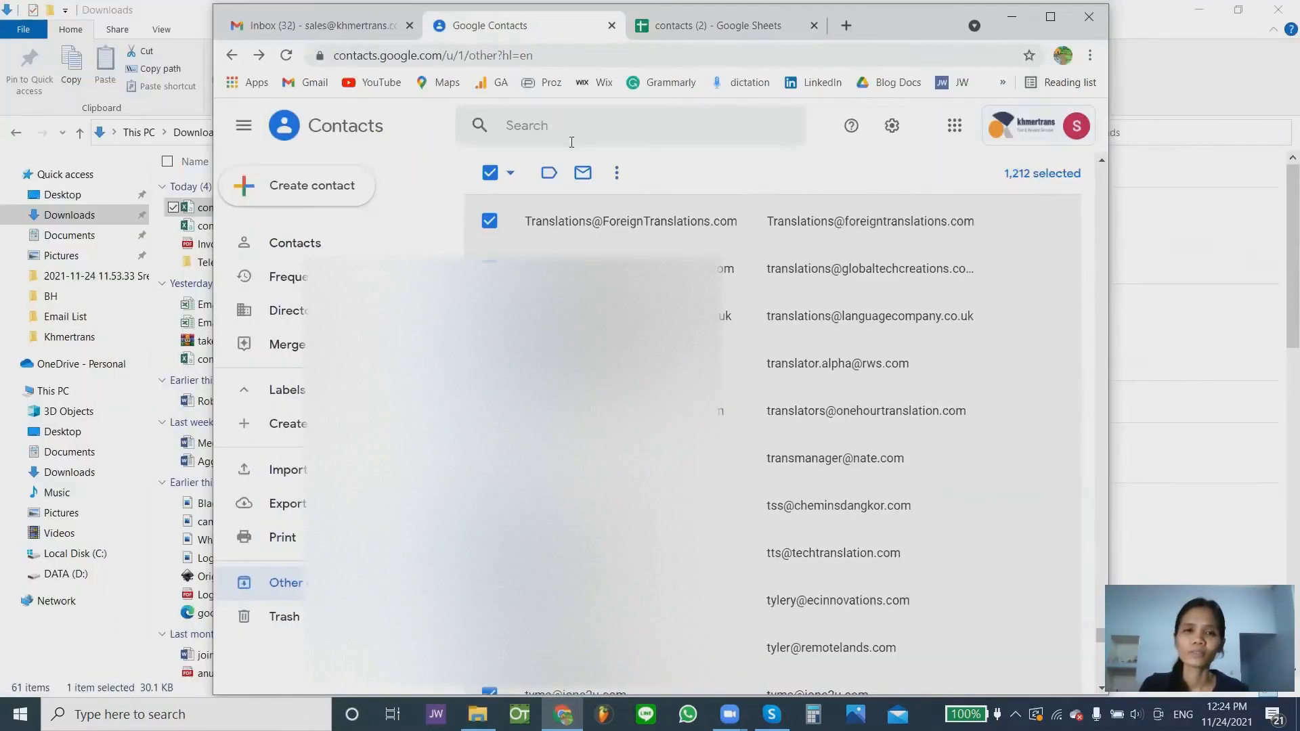
# Step: Switch from Google Contacts to Google Docs and open the recent document "How to get translation job for fresh graduate" in a maximized window
pyautogui.click(1076, 126)
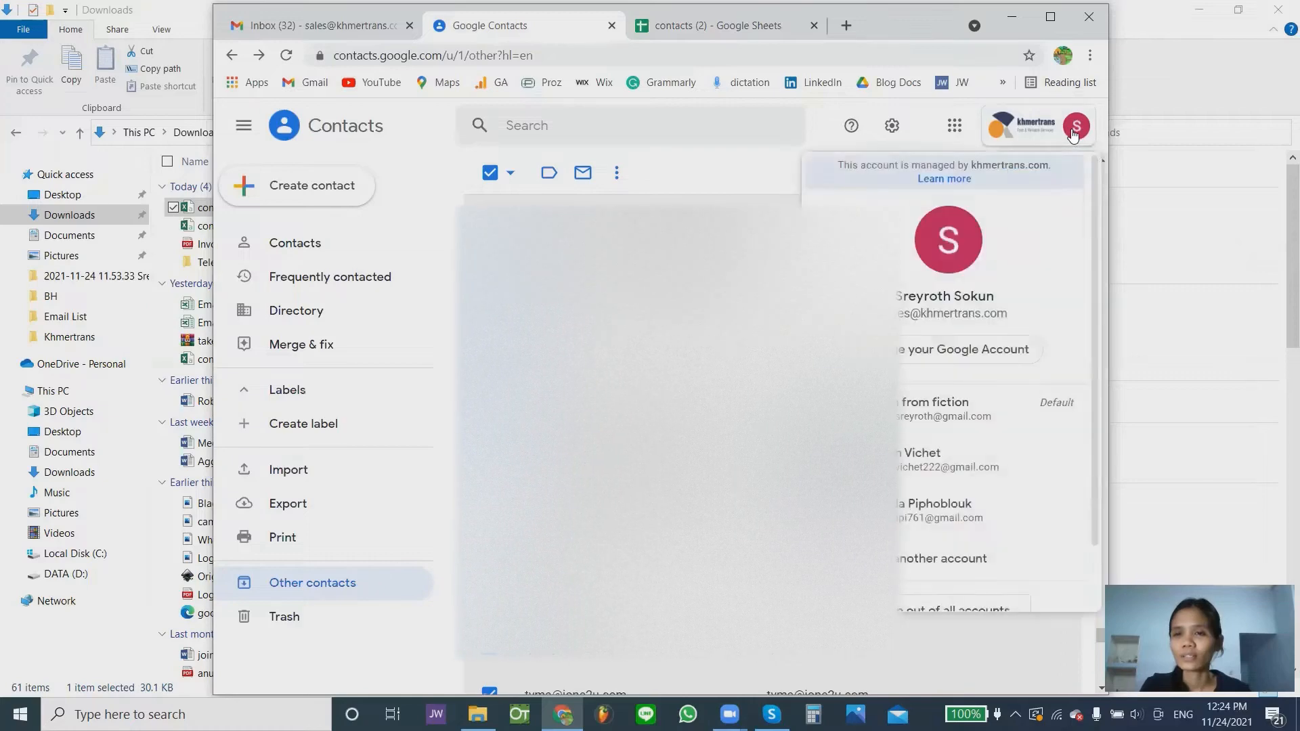
pyautogui.click(954, 125)
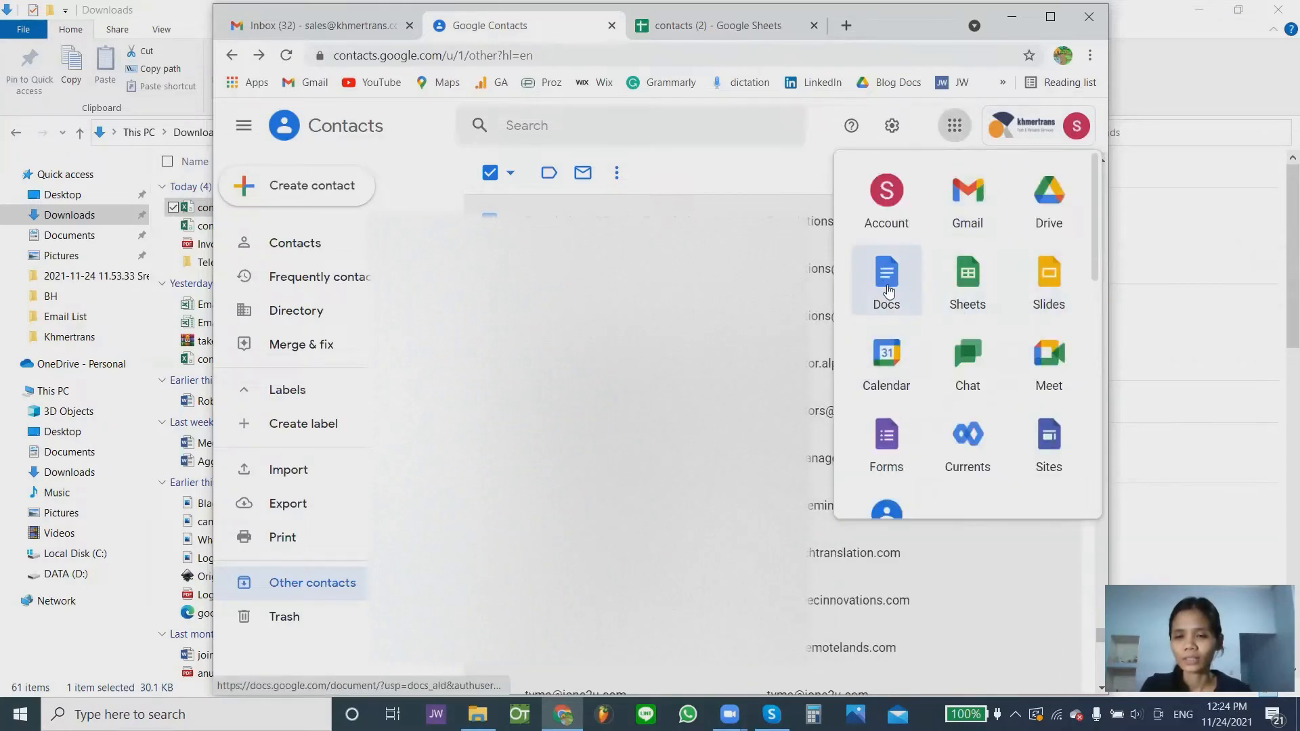
pyautogui.click(888, 288)
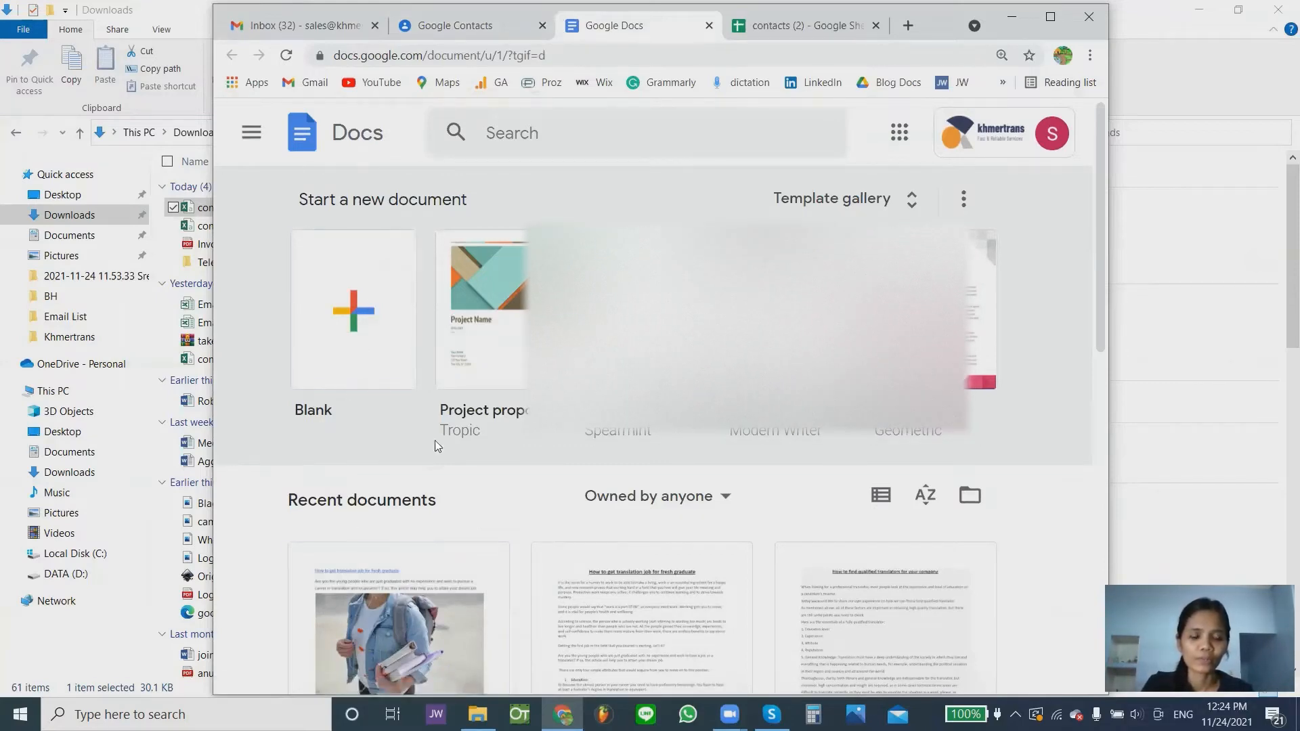
pyautogui.scroll(-5, 434, 445)
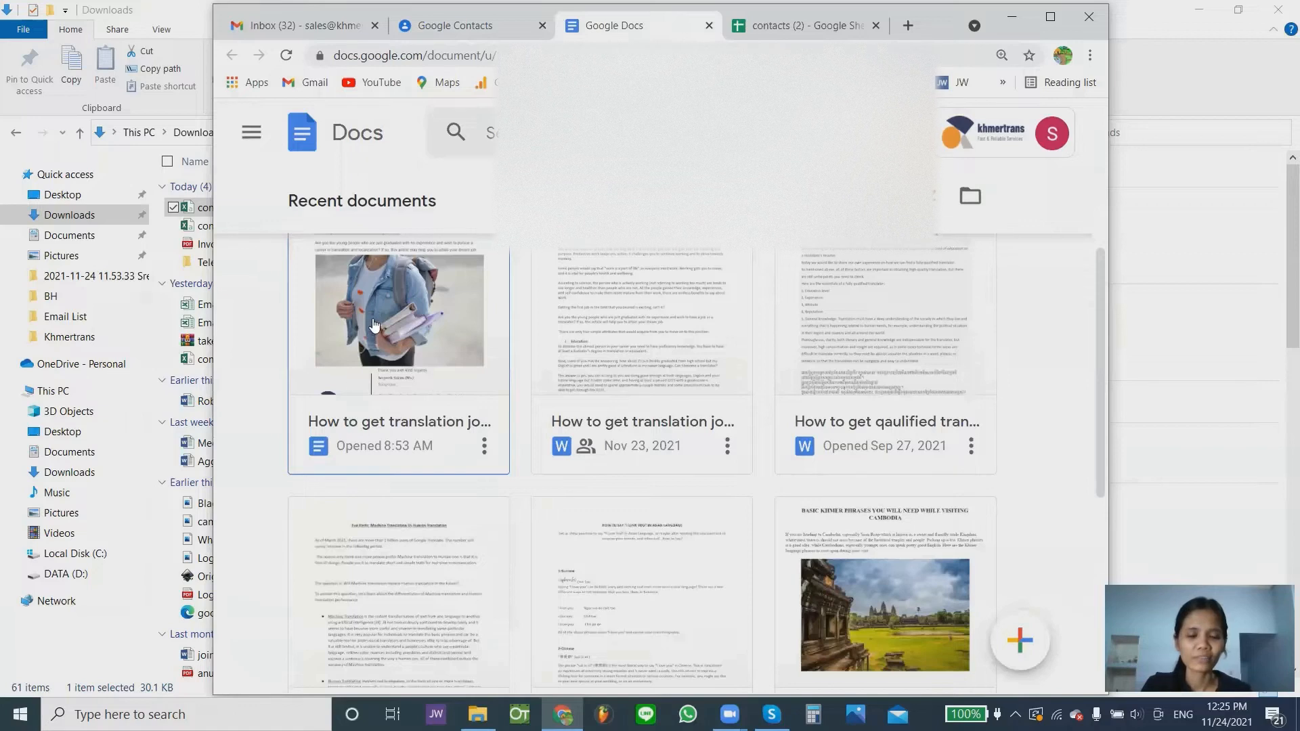
pyautogui.click(408, 365)
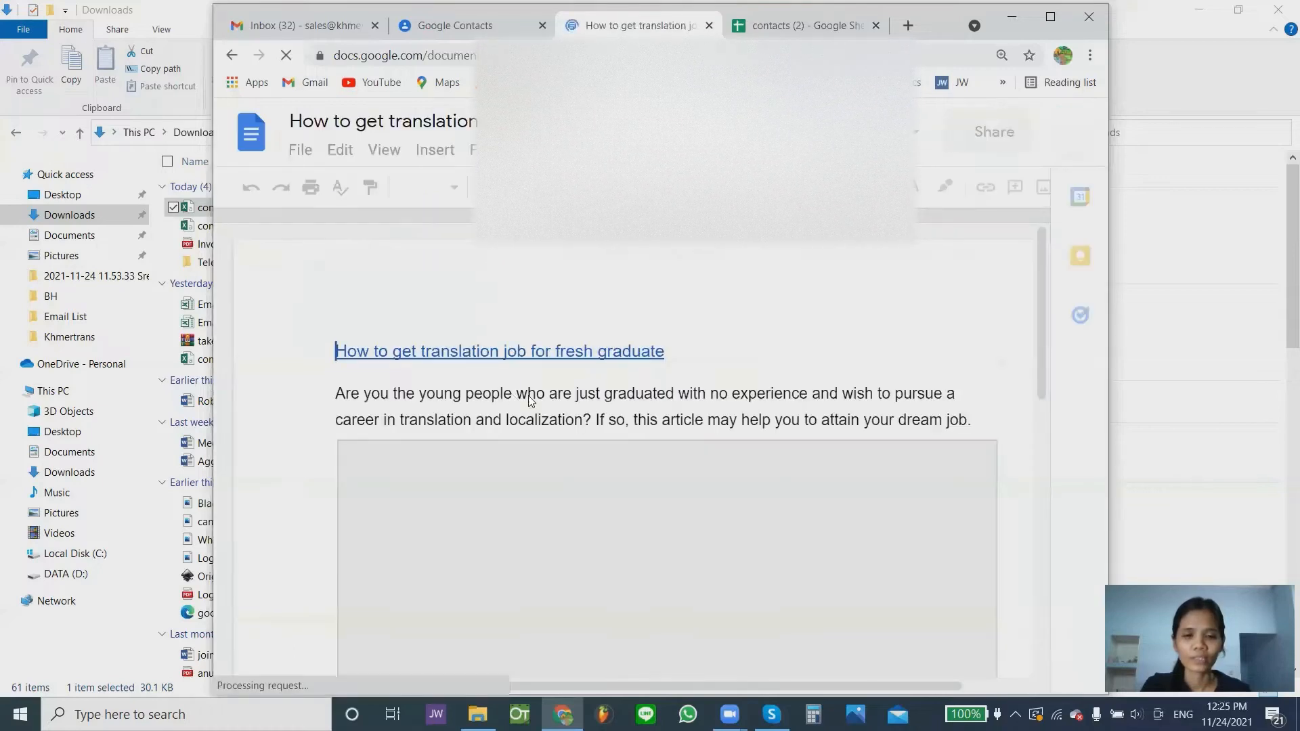
pyautogui.click(1049, 18)
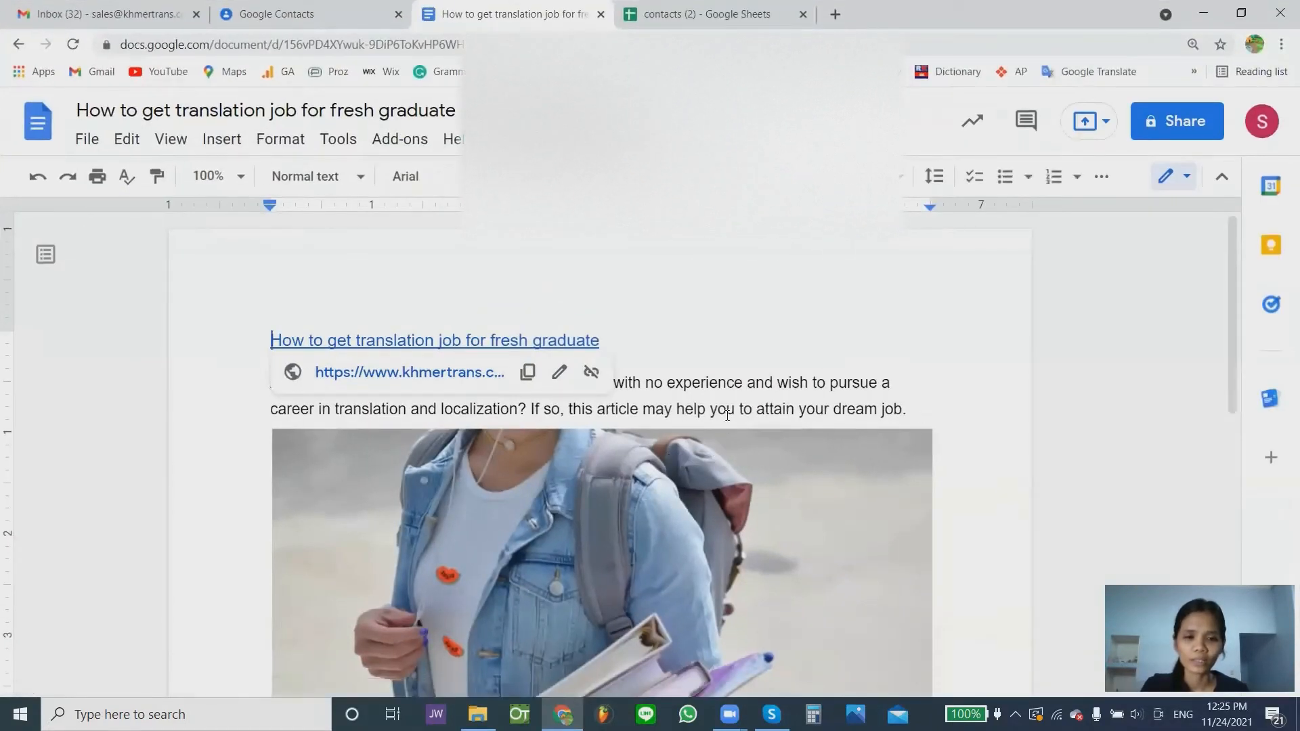
# Step: Review the email document from its linked title and introduction through the photo down to the closing signature block
pyautogui.scroll(-8, 804, 385)
pyautogui.scroll(3, 803, 459)
pyautogui.scroll(10, 804, 459)
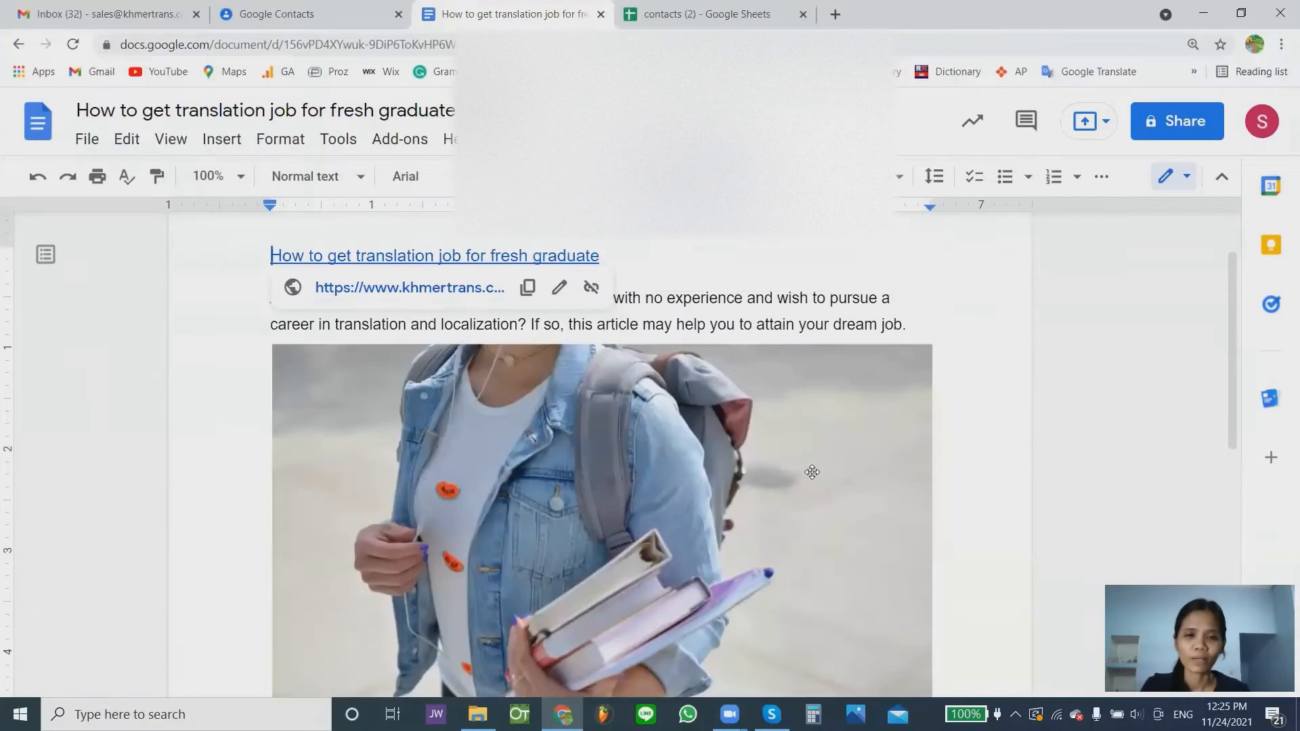
pyautogui.click(727, 386)
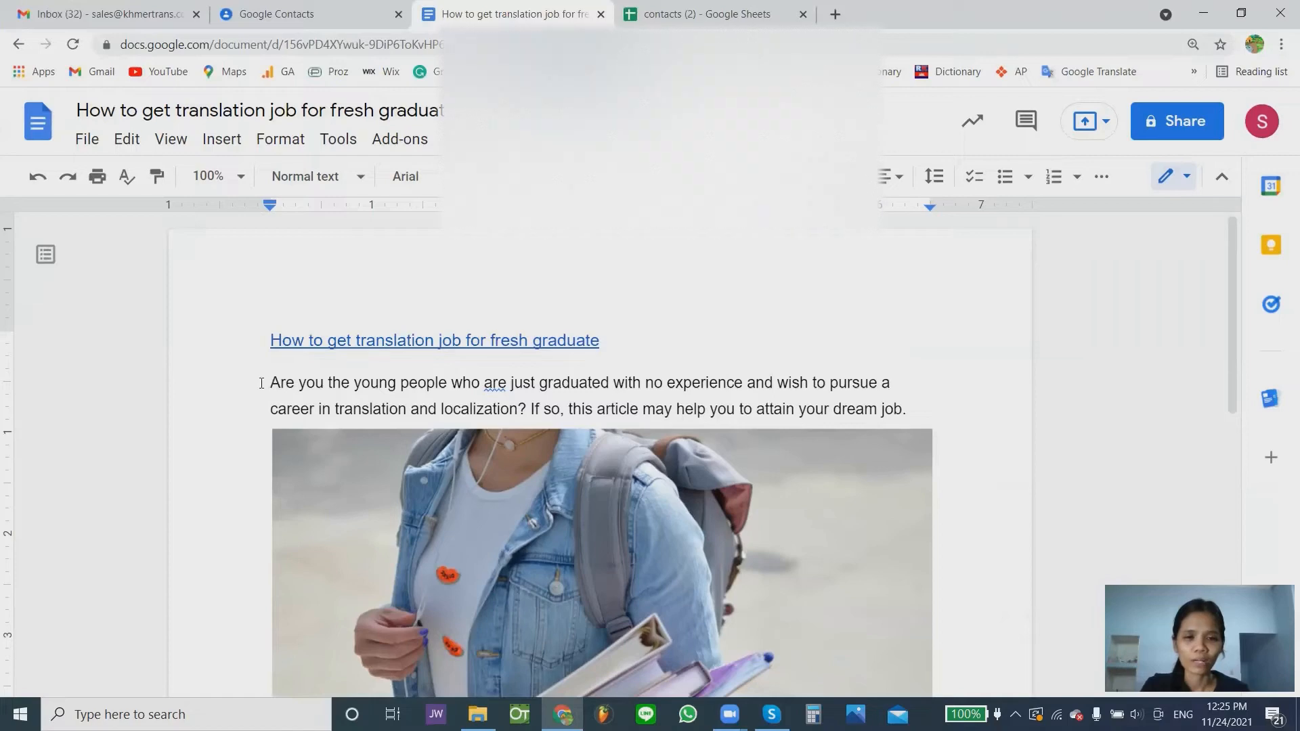
pyautogui.scroll(-10, 602, 434)
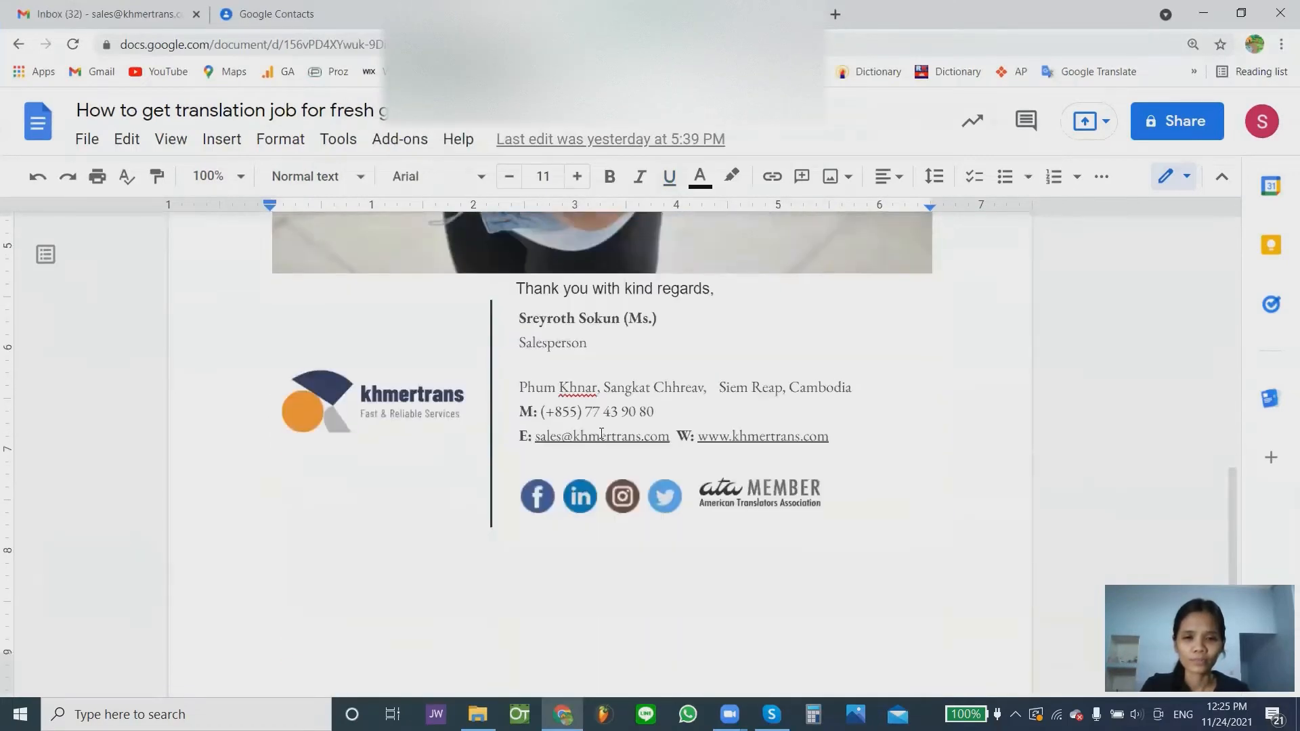
pyautogui.scroll(4, 601, 434)
pyautogui.scroll(-4, 662, 479)
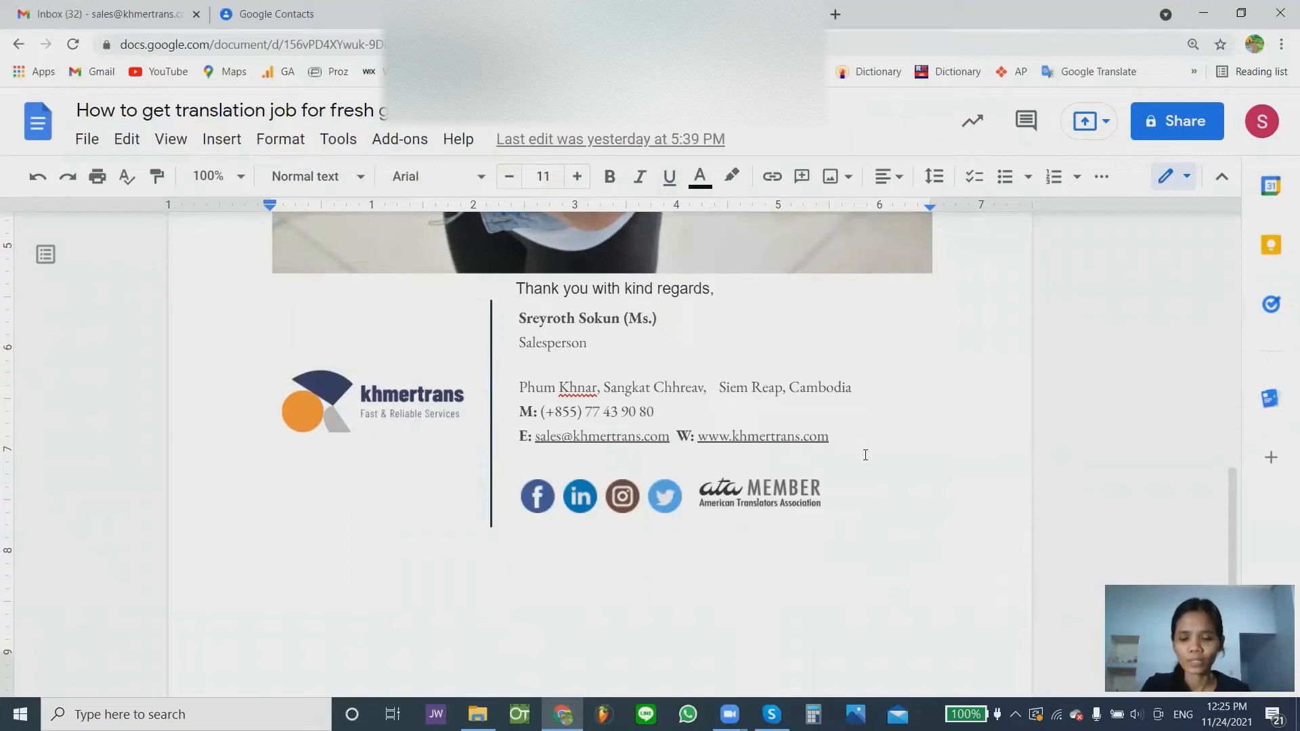
pyautogui.scroll(4, 752, 435)
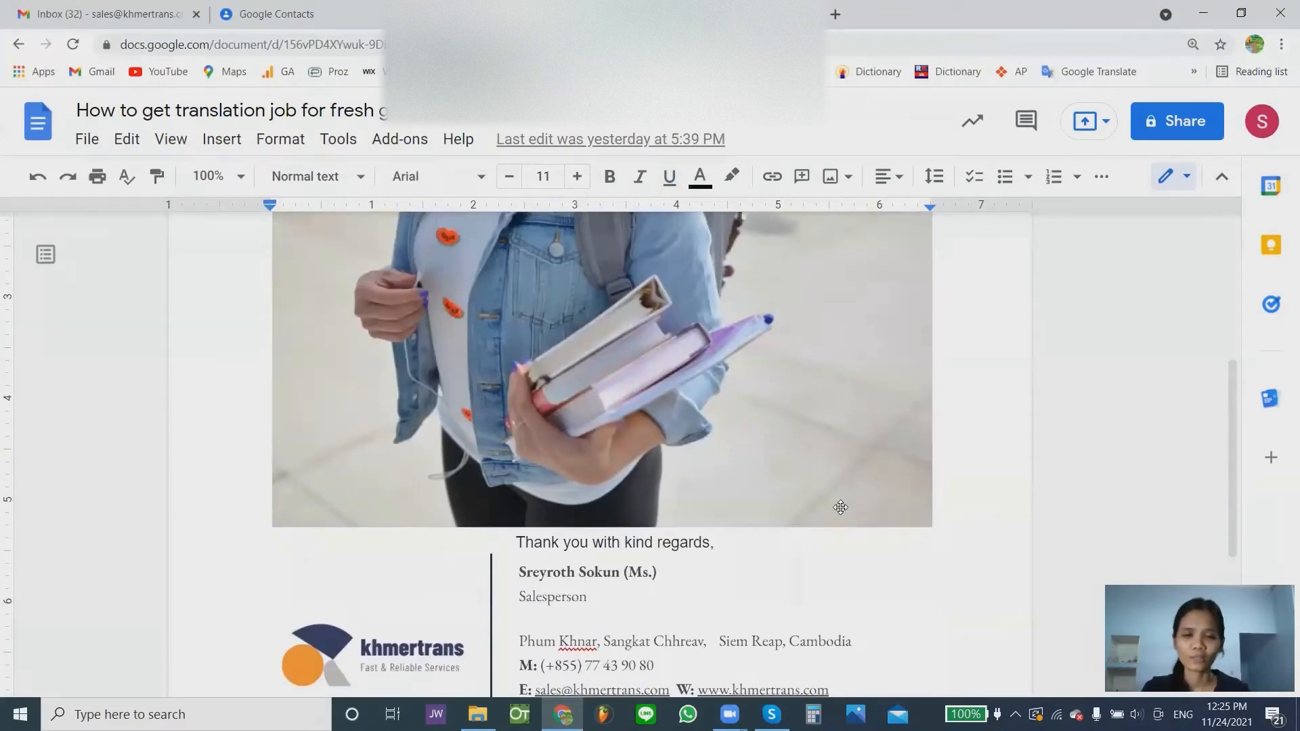
pyautogui.scroll(5, 576, 424)
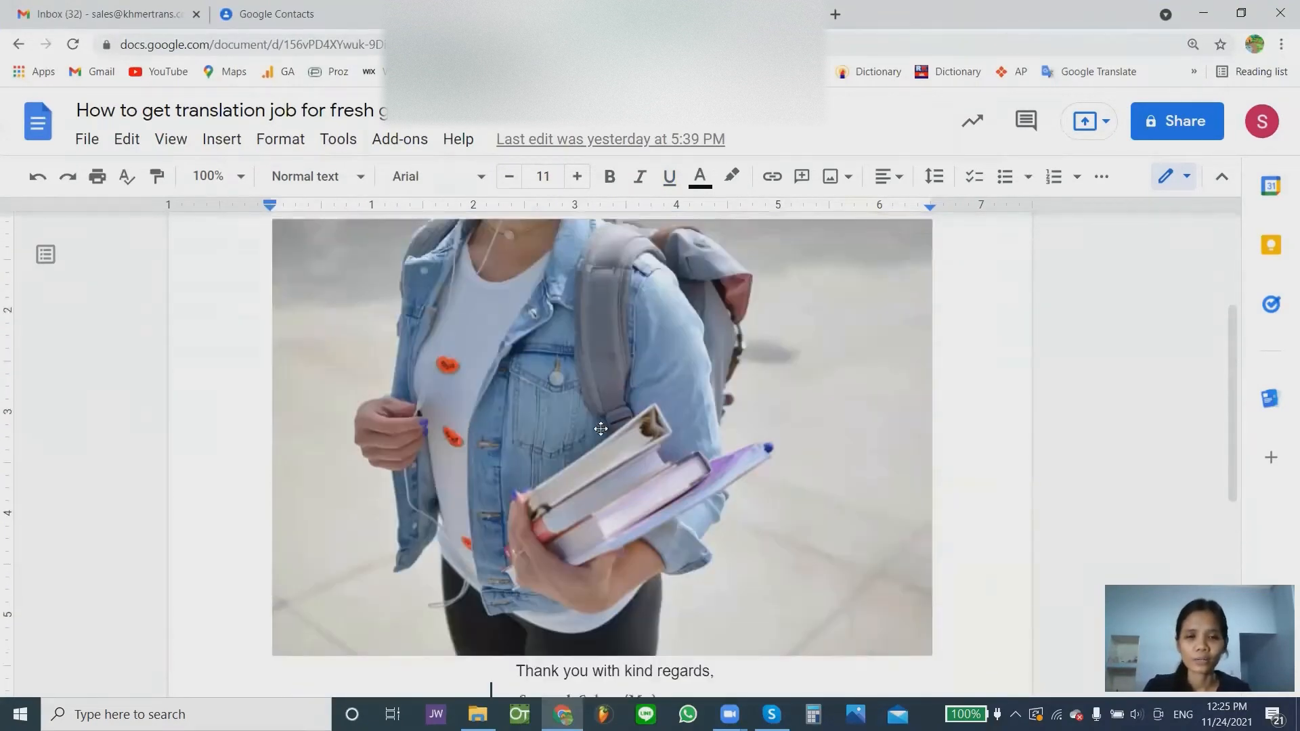
pyautogui.scroll(-3, 797, 367)
pyautogui.scroll(3, 797, 366)
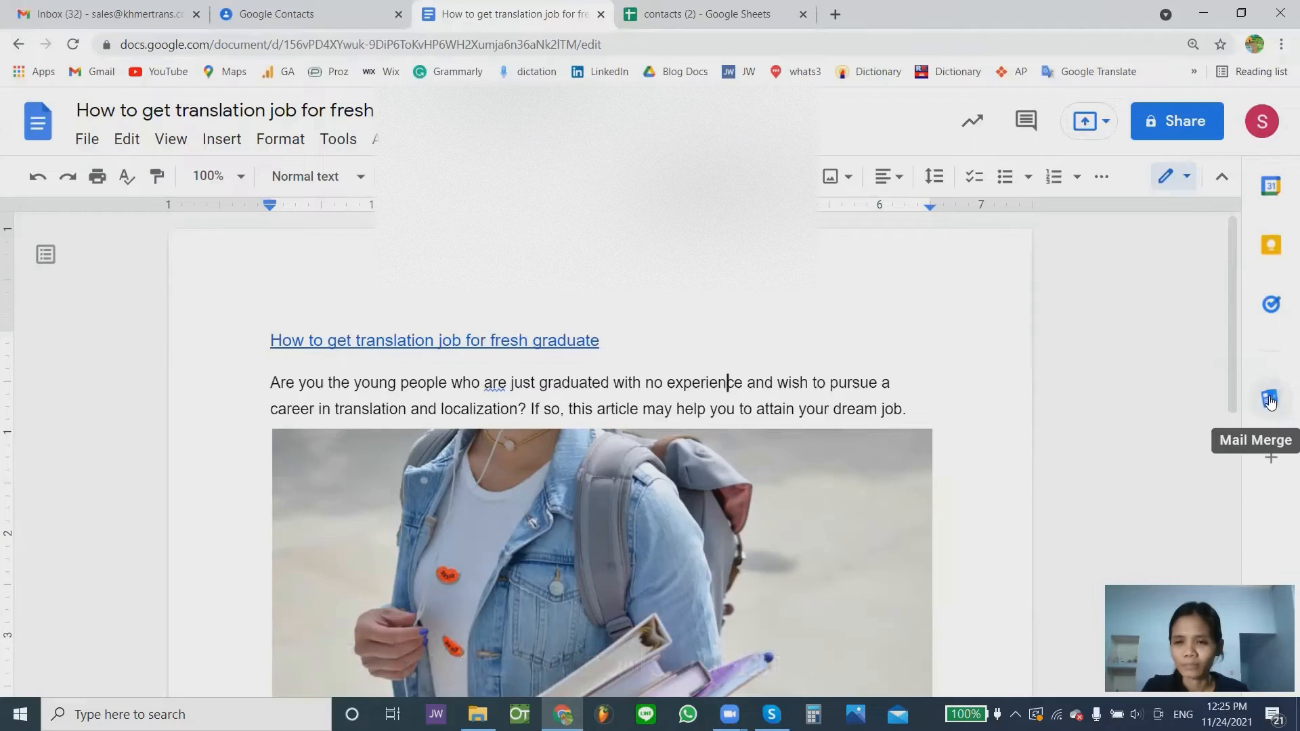
# Step: Start an Emails merge with the Mail Merge add-on and change its mailing list to the spreadsheet "Email from Gmail(Sales)-6"
pyautogui.click(1264, 416)
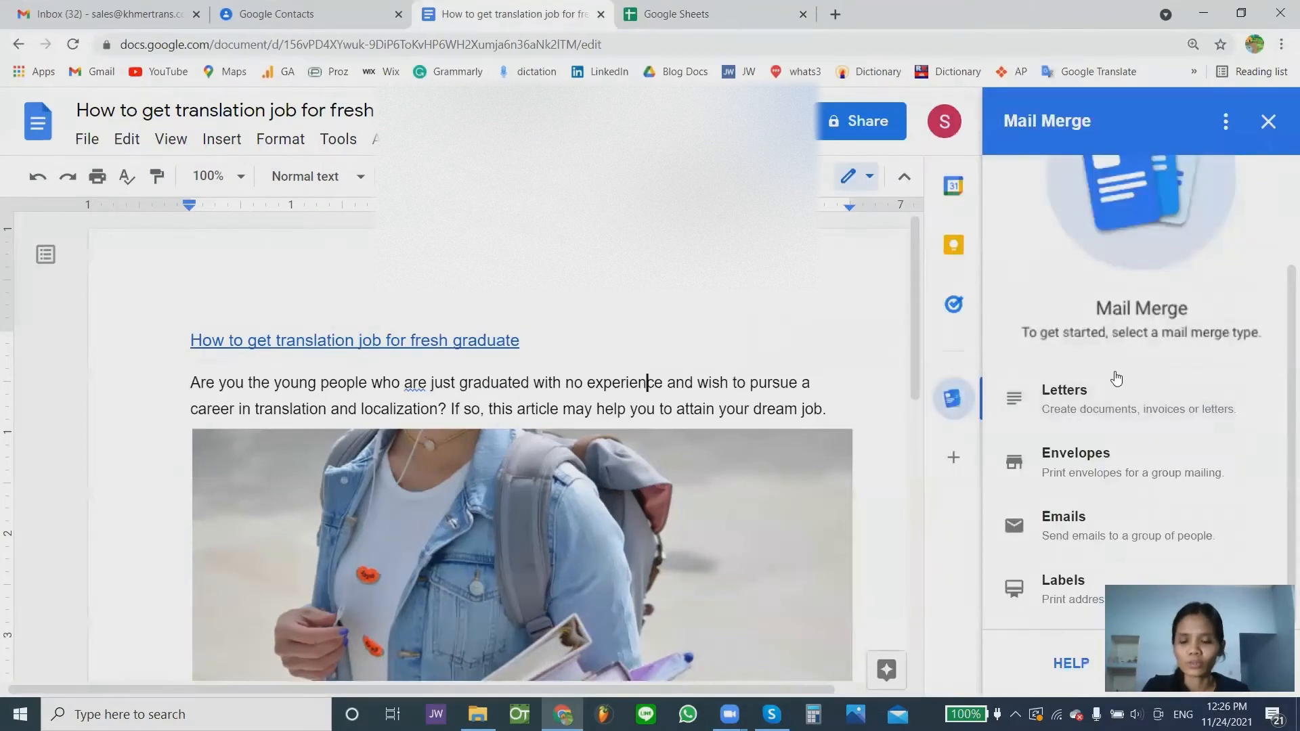
pyautogui.click(1091, 539)
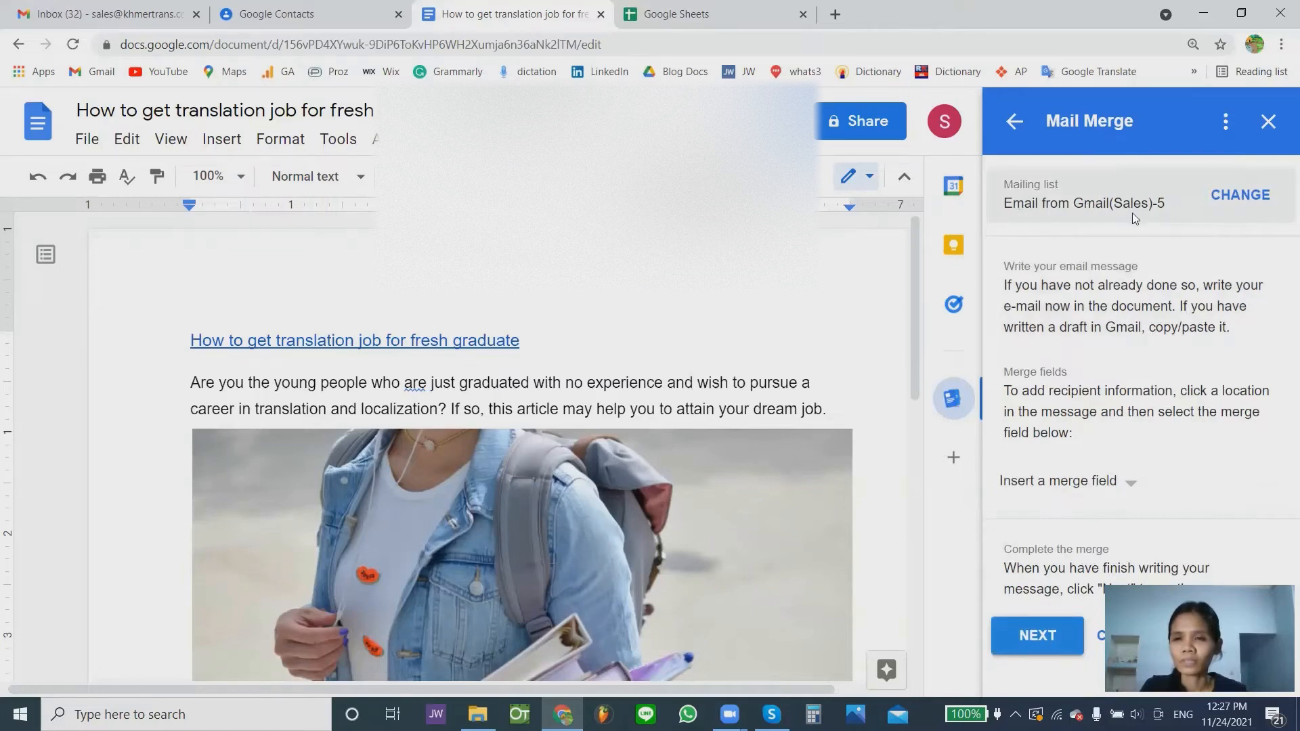
pyautogui.click(1231, 194)
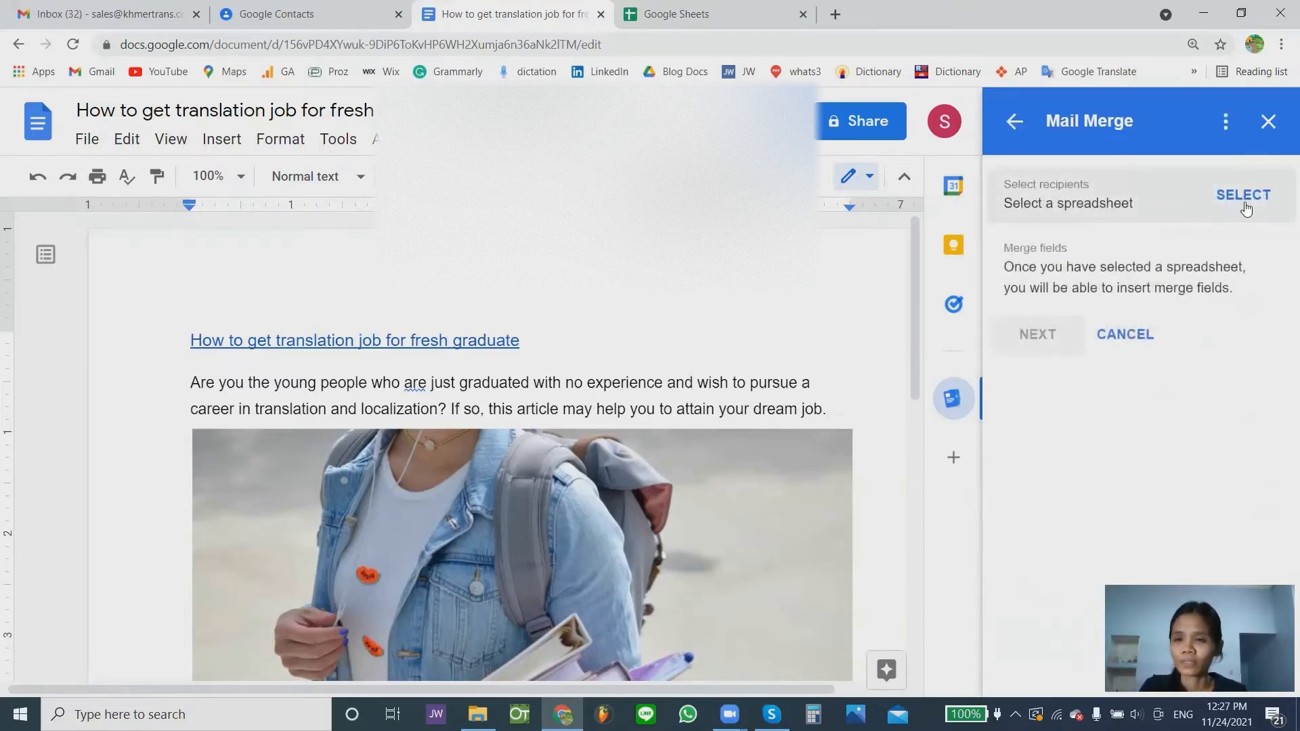
pyautogui.click(1245, 202)
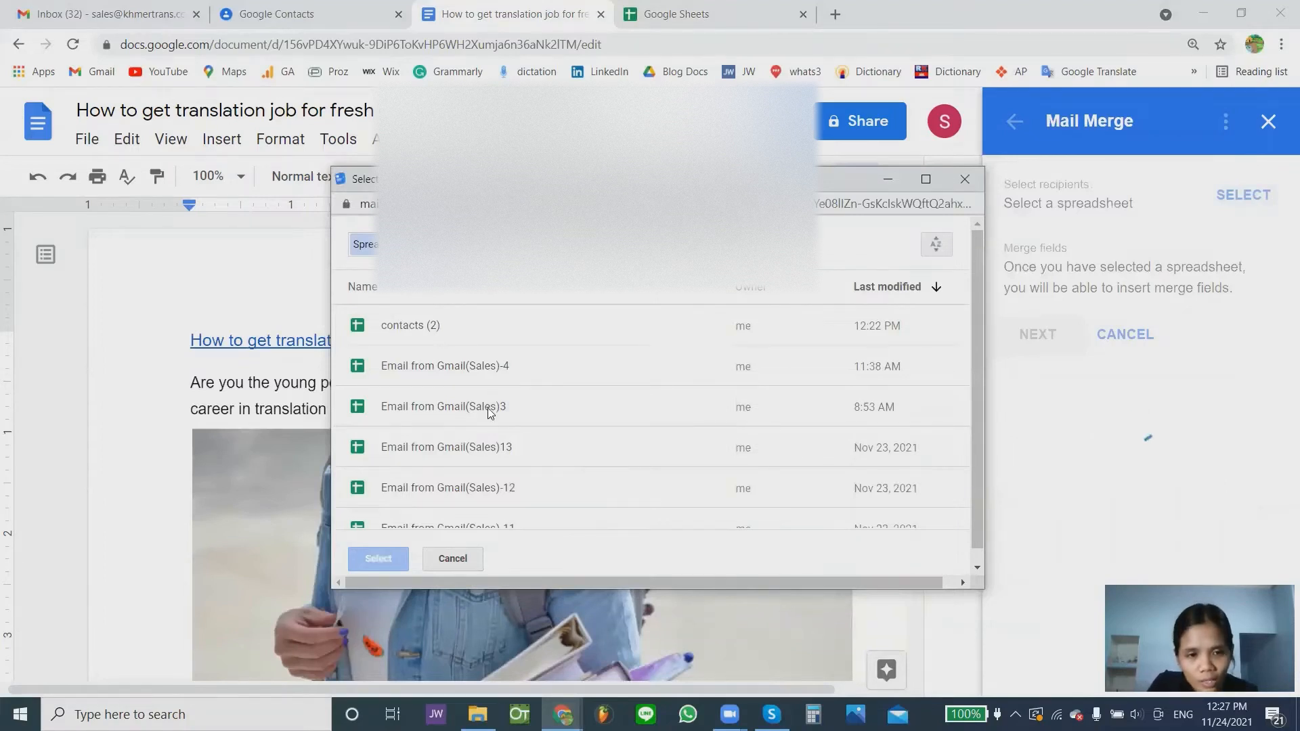
pyautogui.scroll(-5, 552, 406)
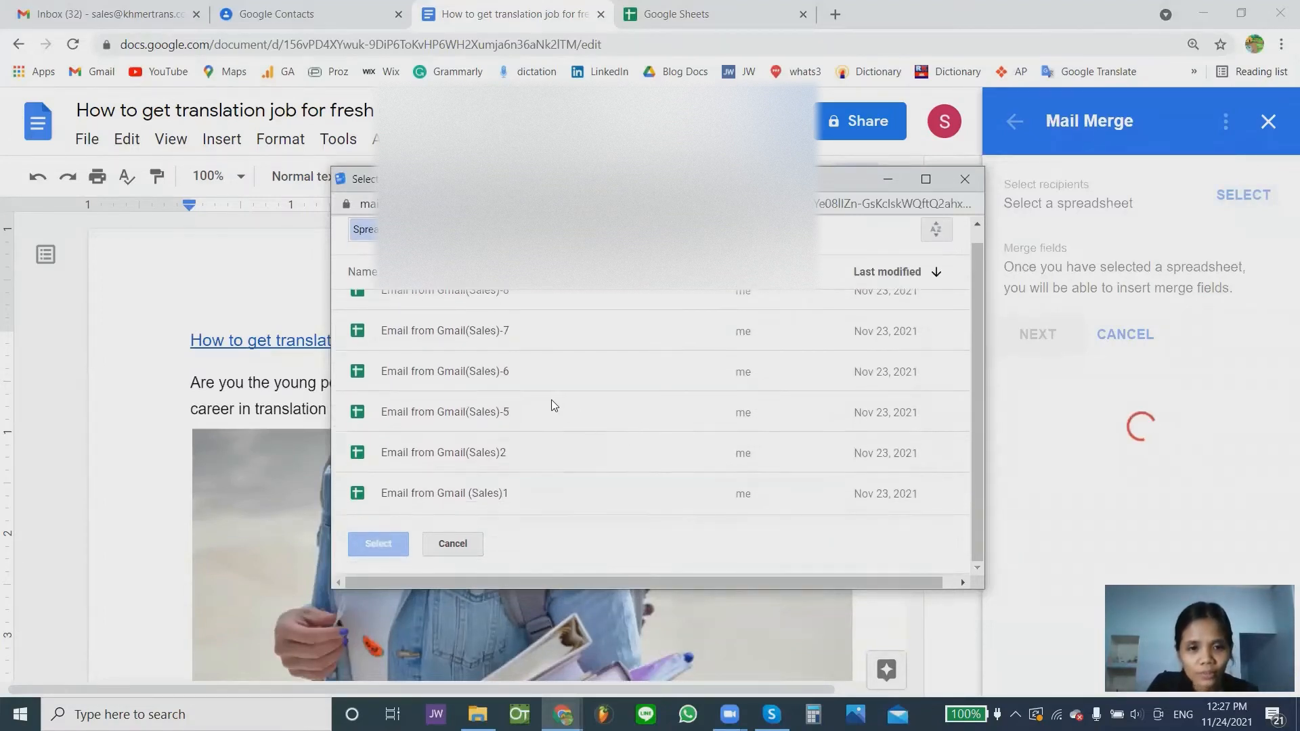
pyautogui.click(468, 375)
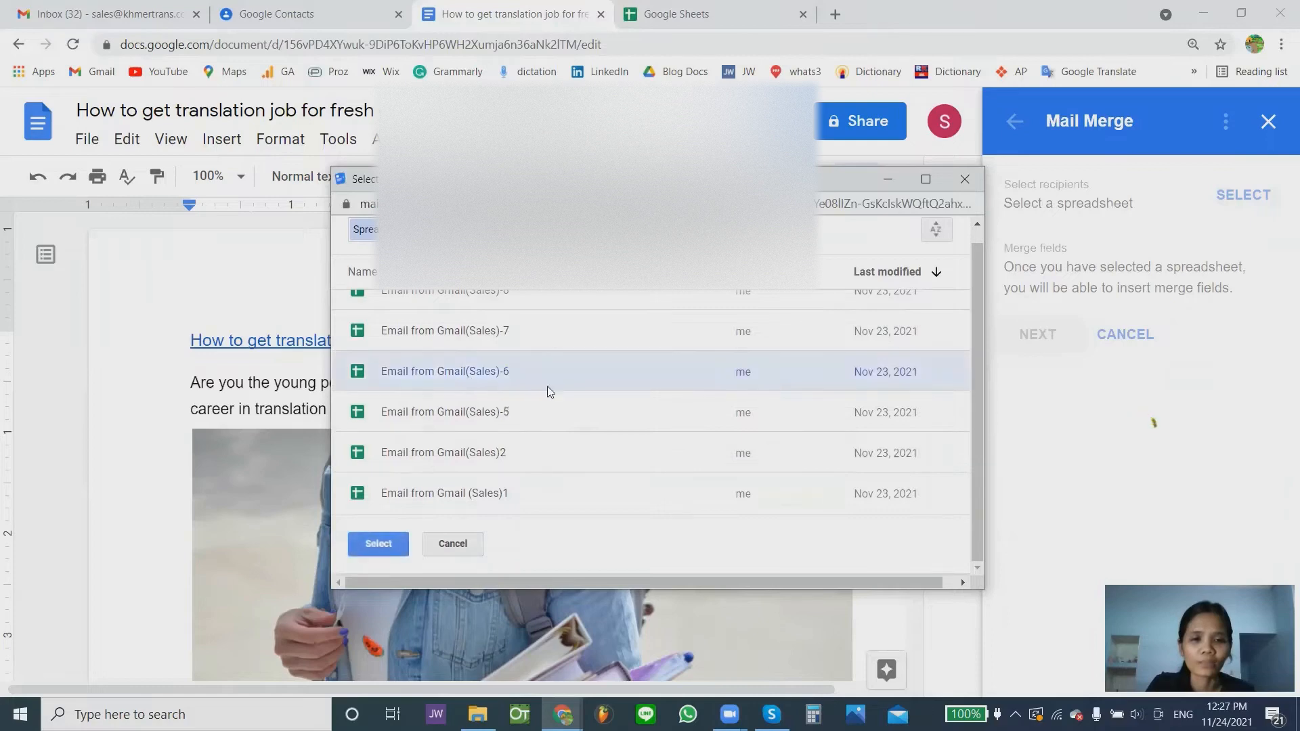
pyautogui.click(370, 545)
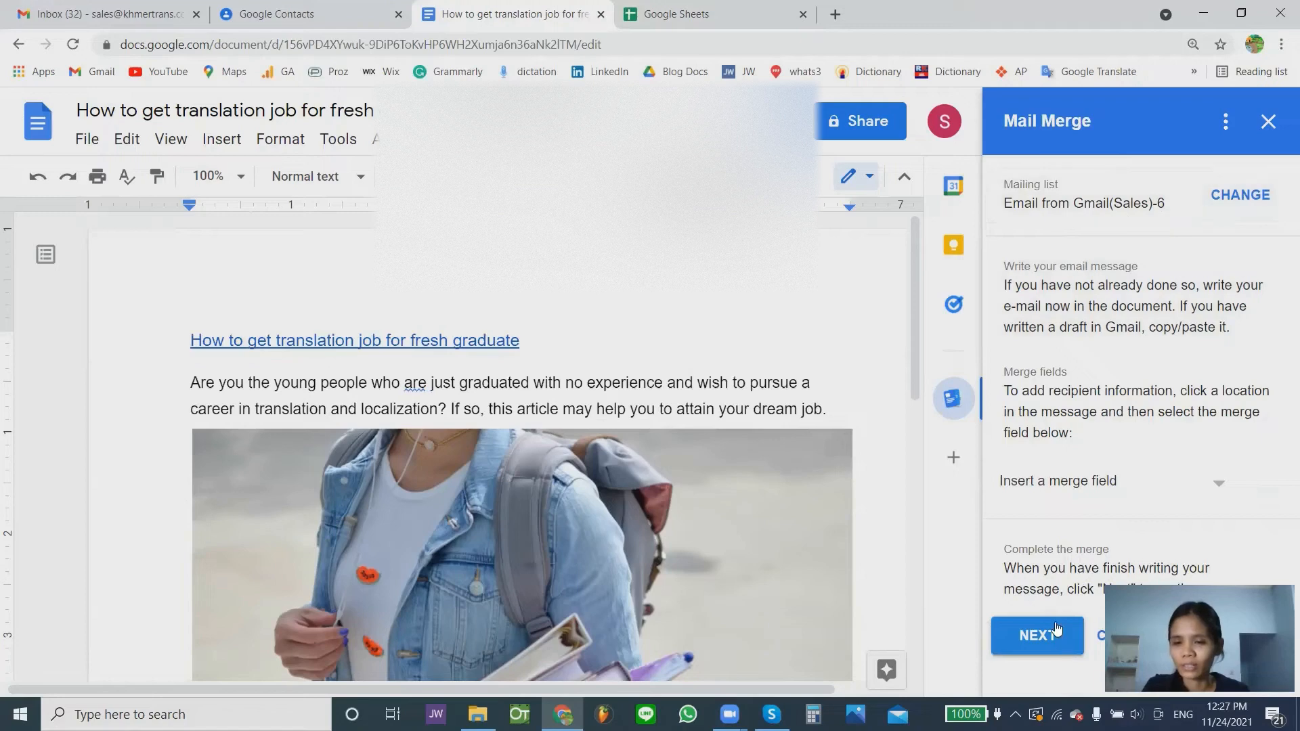
# Step: Complete the mail merge by sending the document as emails to the selected mailing list
pyautogui.click(1035, 637)
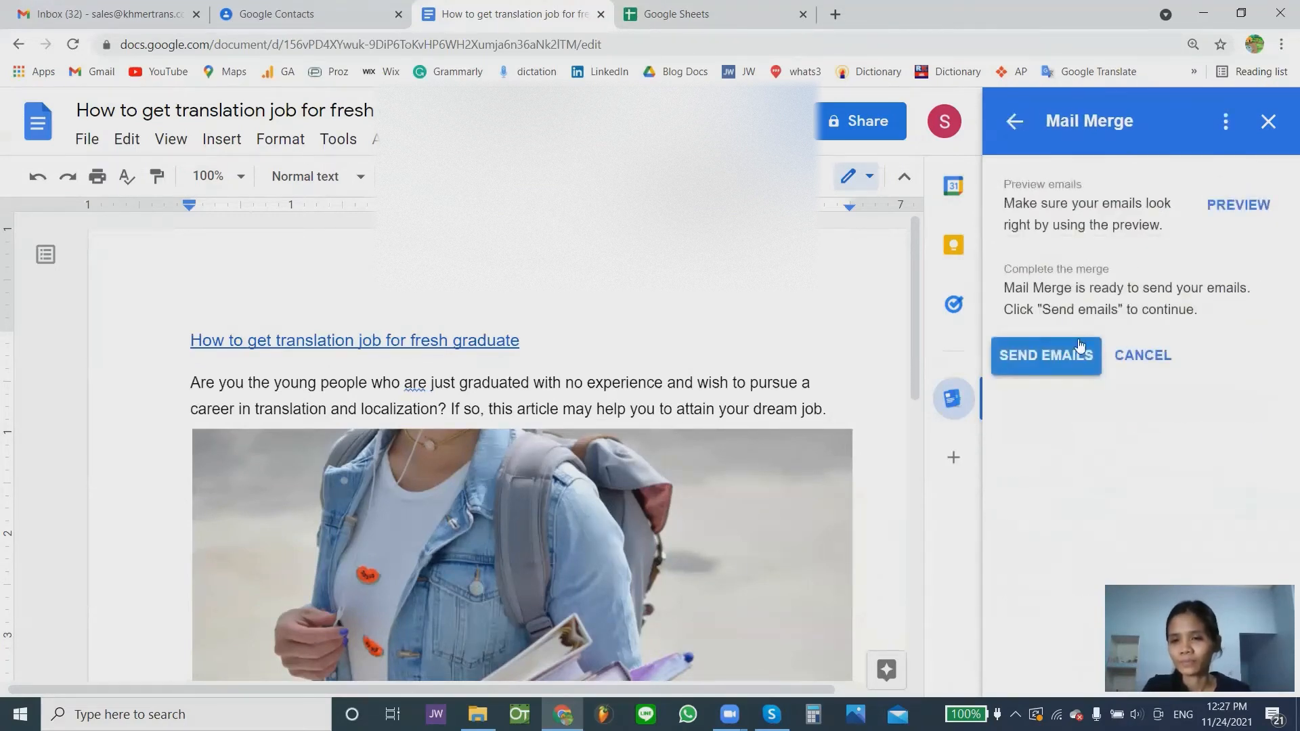
pyautogui.click(1043, 355)
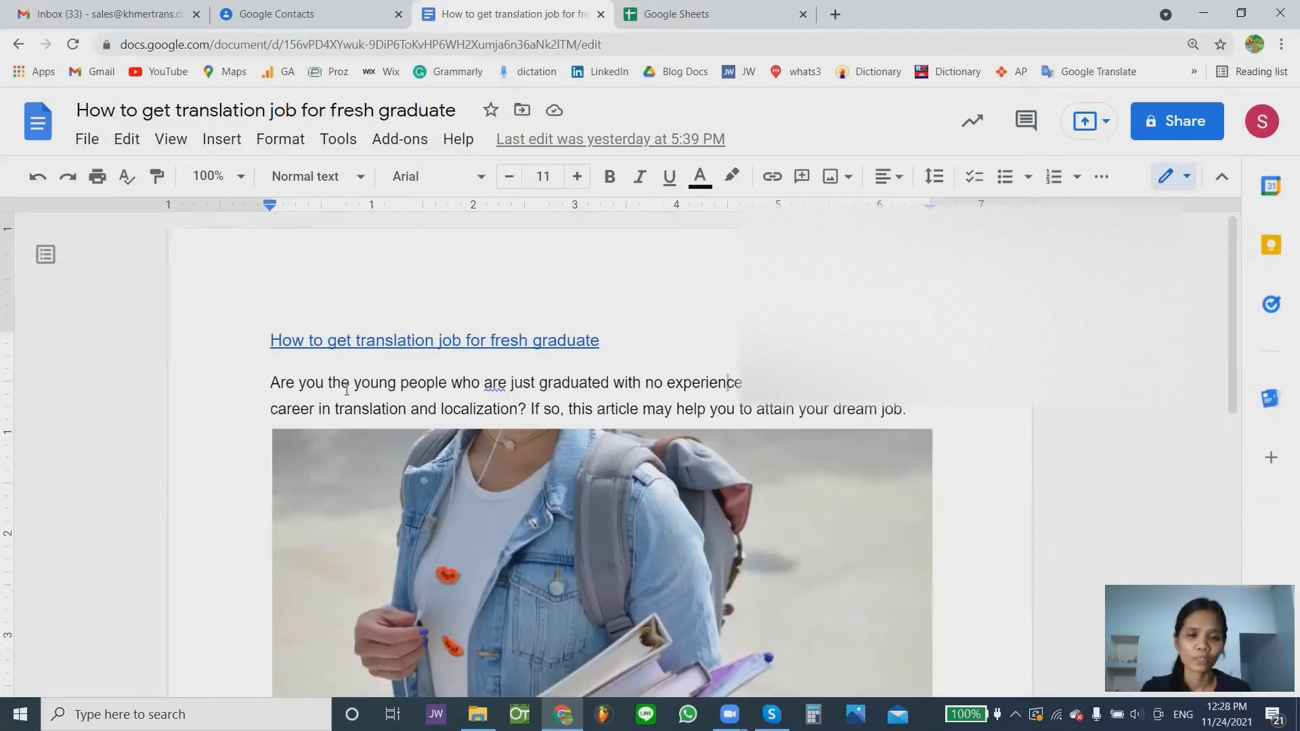
# Step: Look over the email document once more, then return to the Google Docs home page and view the recent documents
pyautogui.scroll(-15, 346, 390)
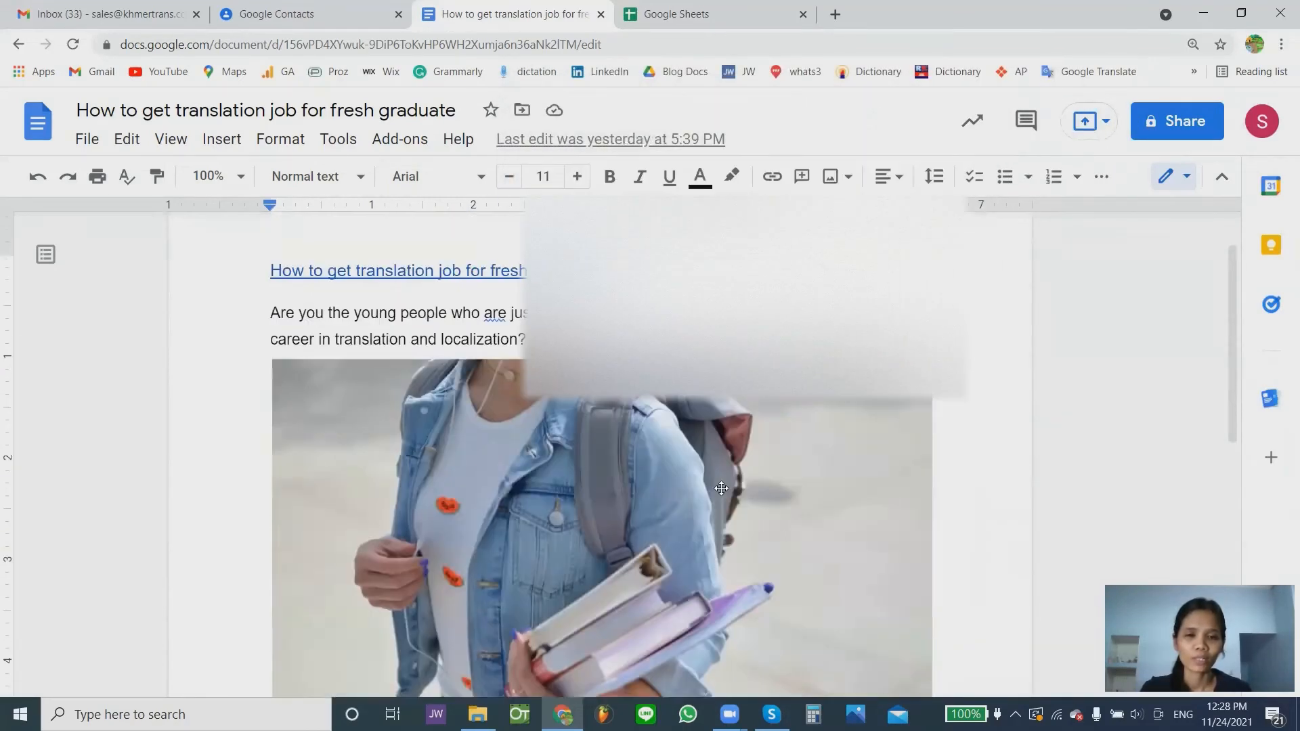
pyautogui.scroll(1, 721, 488)
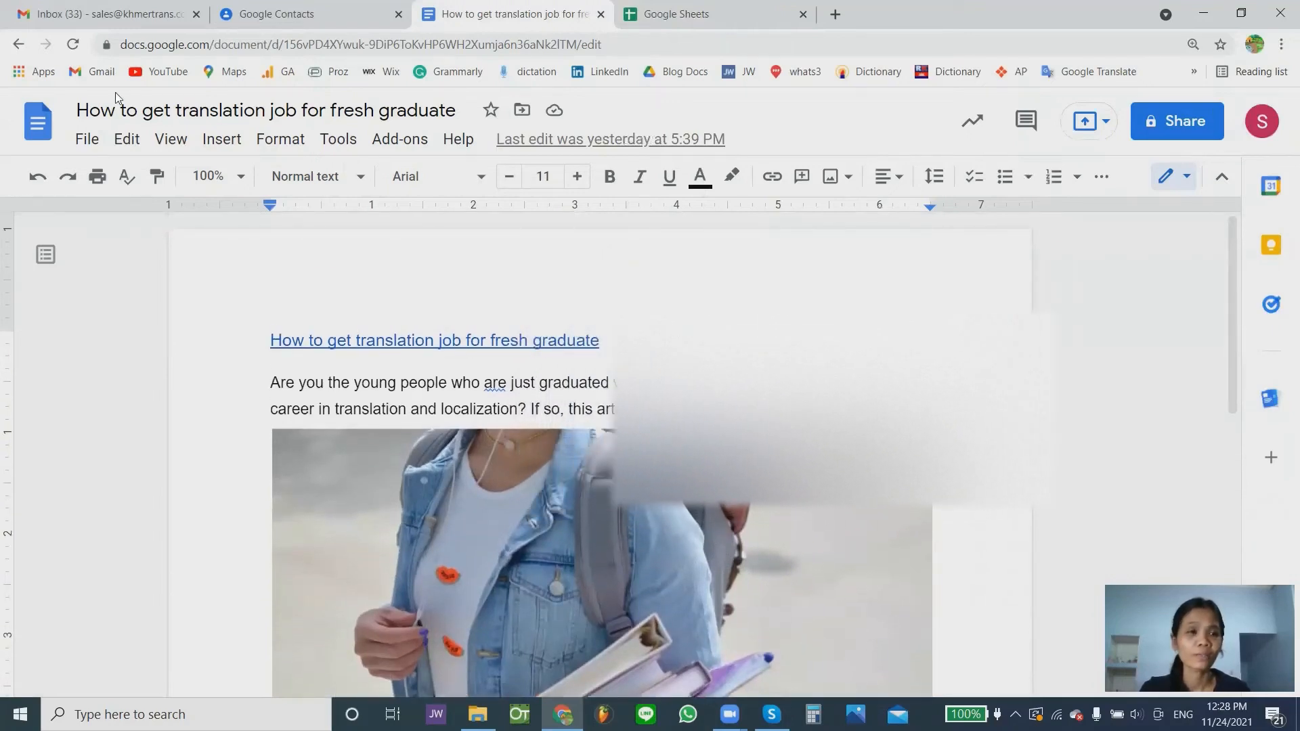
pyautogui.click(38, 122)
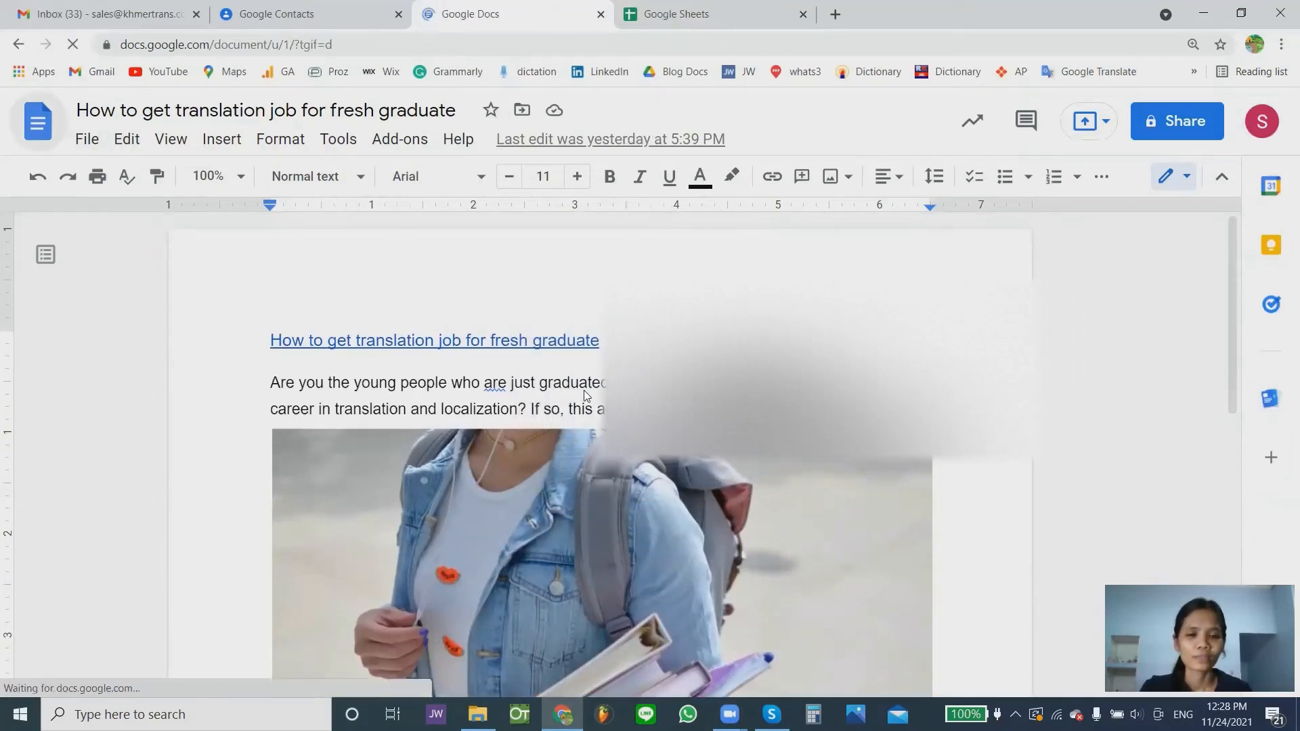
pyautogui.scroll(-5, 616, 428)
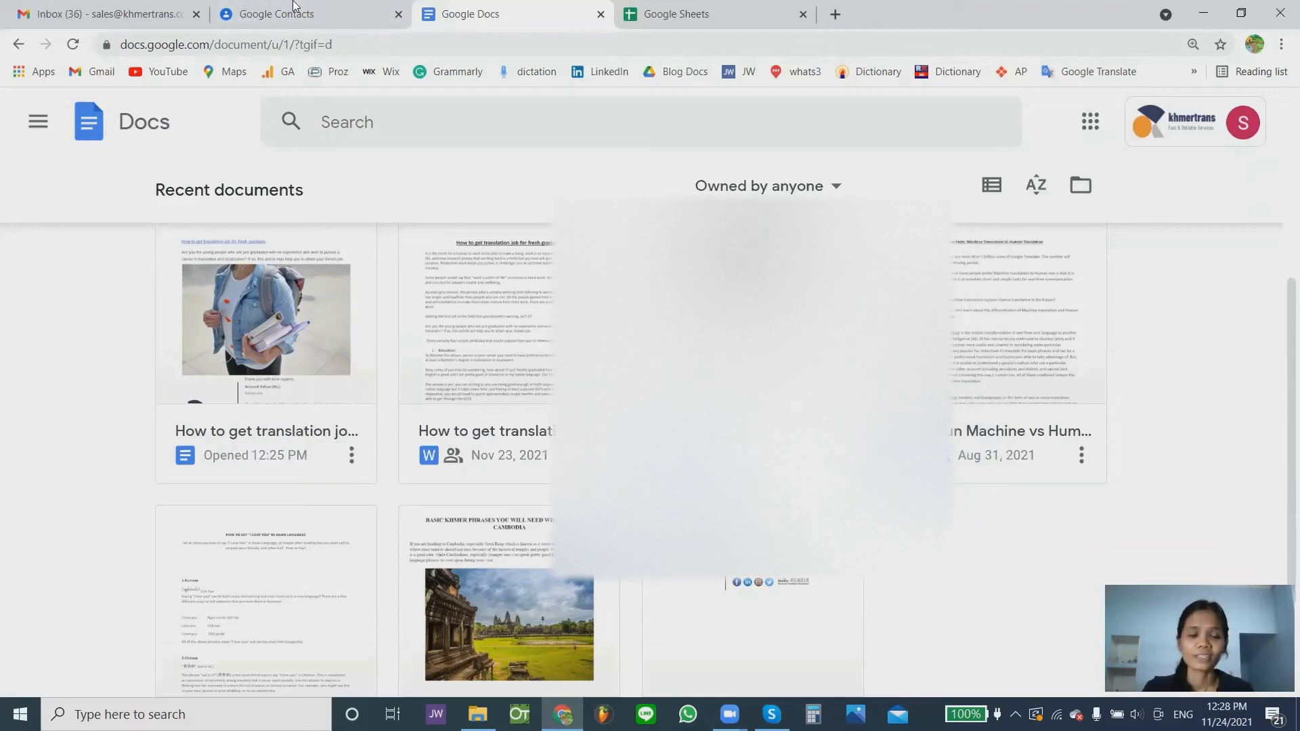
# Step: Switch to Gmail and check the inbox and the Sent folder for the merged emails
pyautogui.click(108, 13)
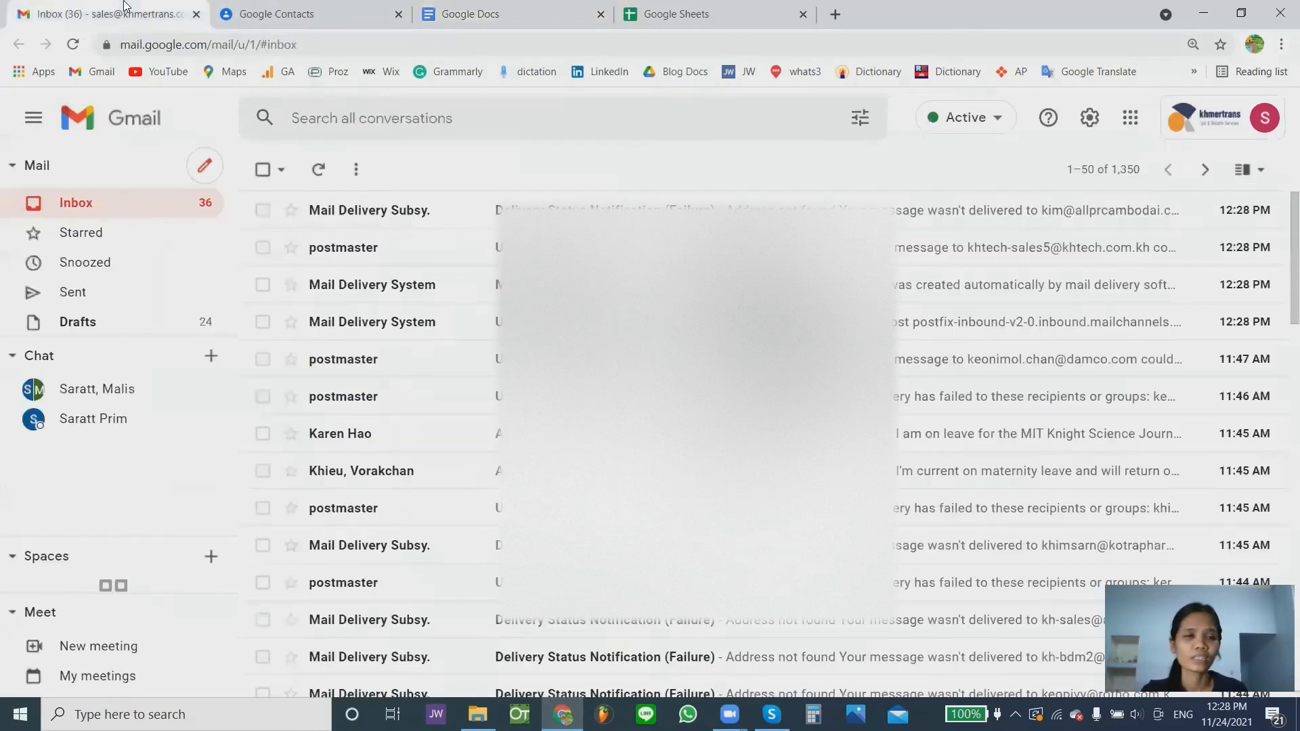
pyautogui.scroll(-2, 109, 264)
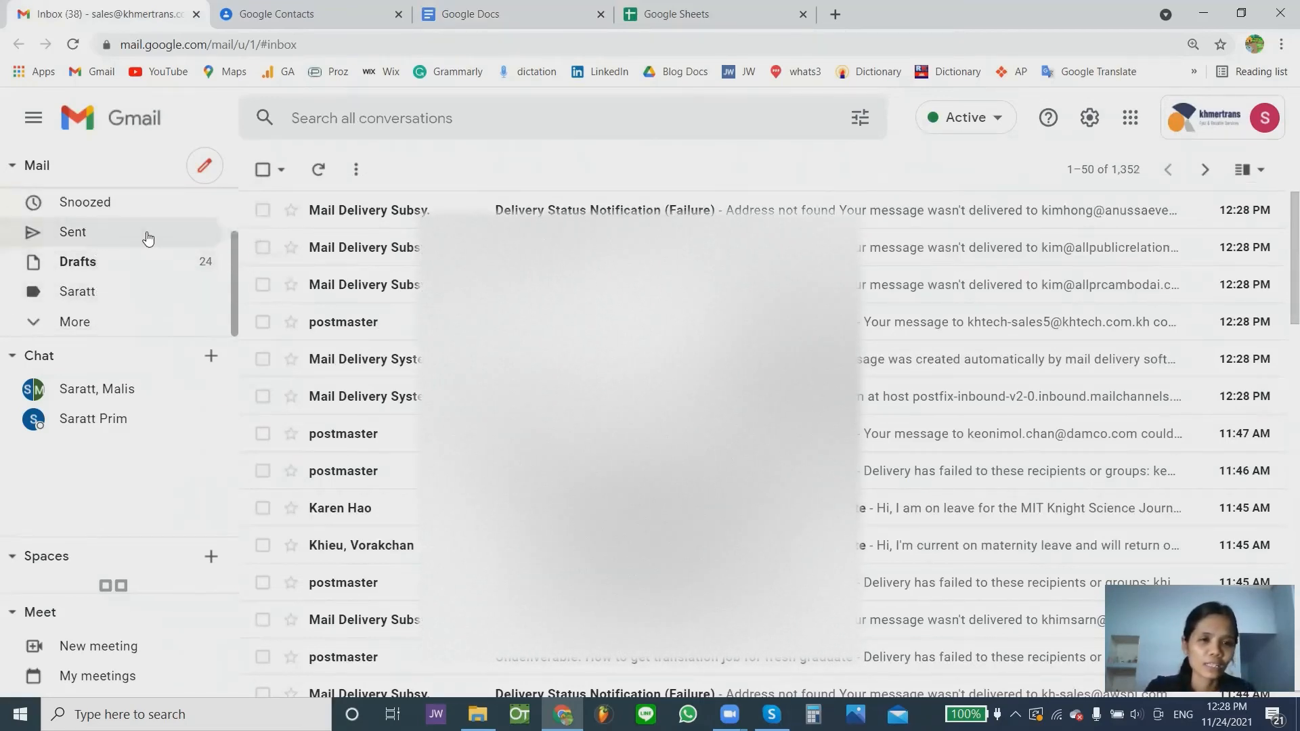
pyautogui.click(145, 236)
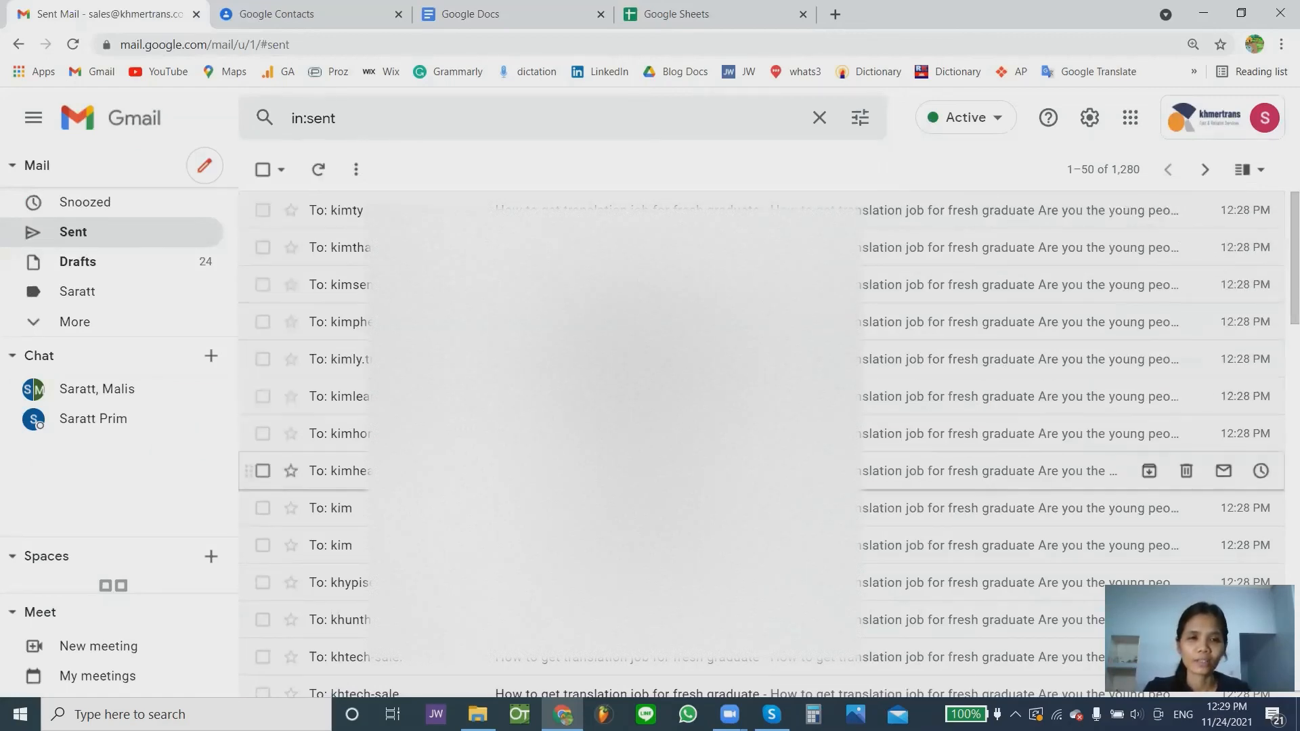
pyautogui.click(292, 8)
pyautogui.click(155, 7)
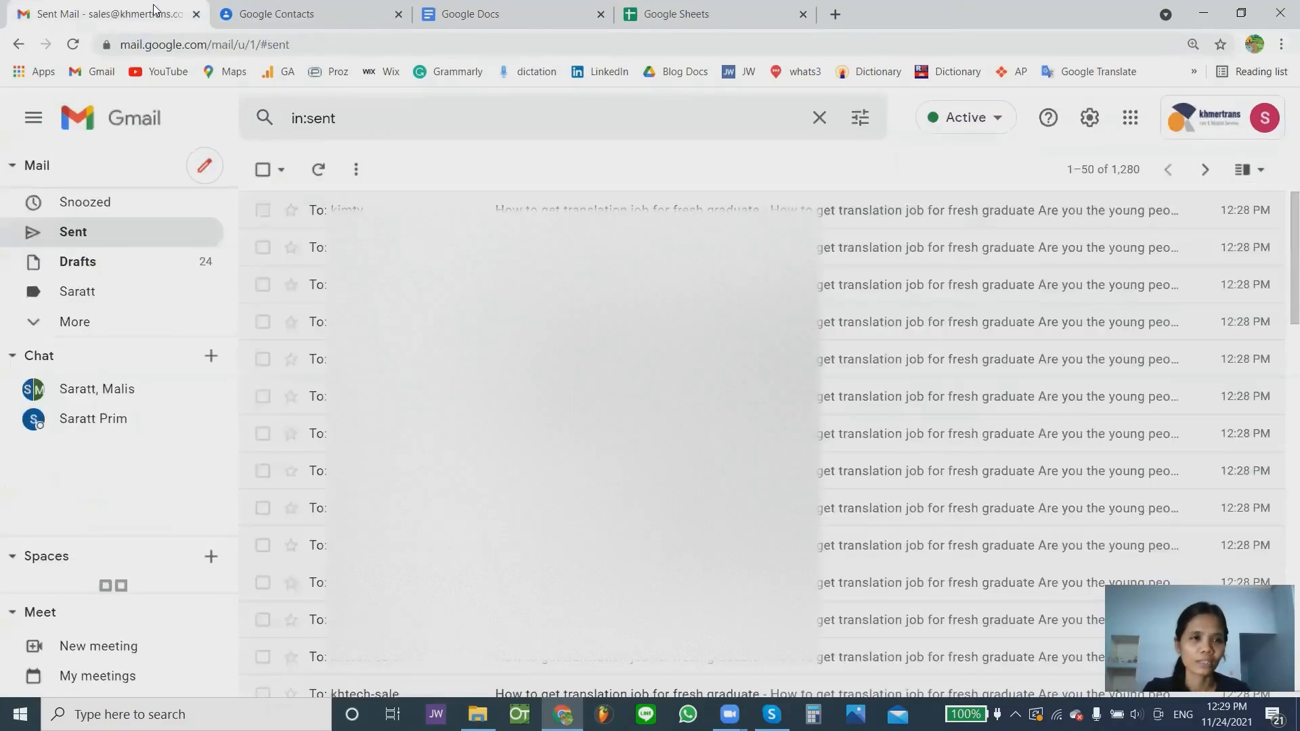
pyautogui.click(502, 29)
pyautogui.click(258, 7)
pyautogui.click(164, 8)
pyautogui.click(265, 8)
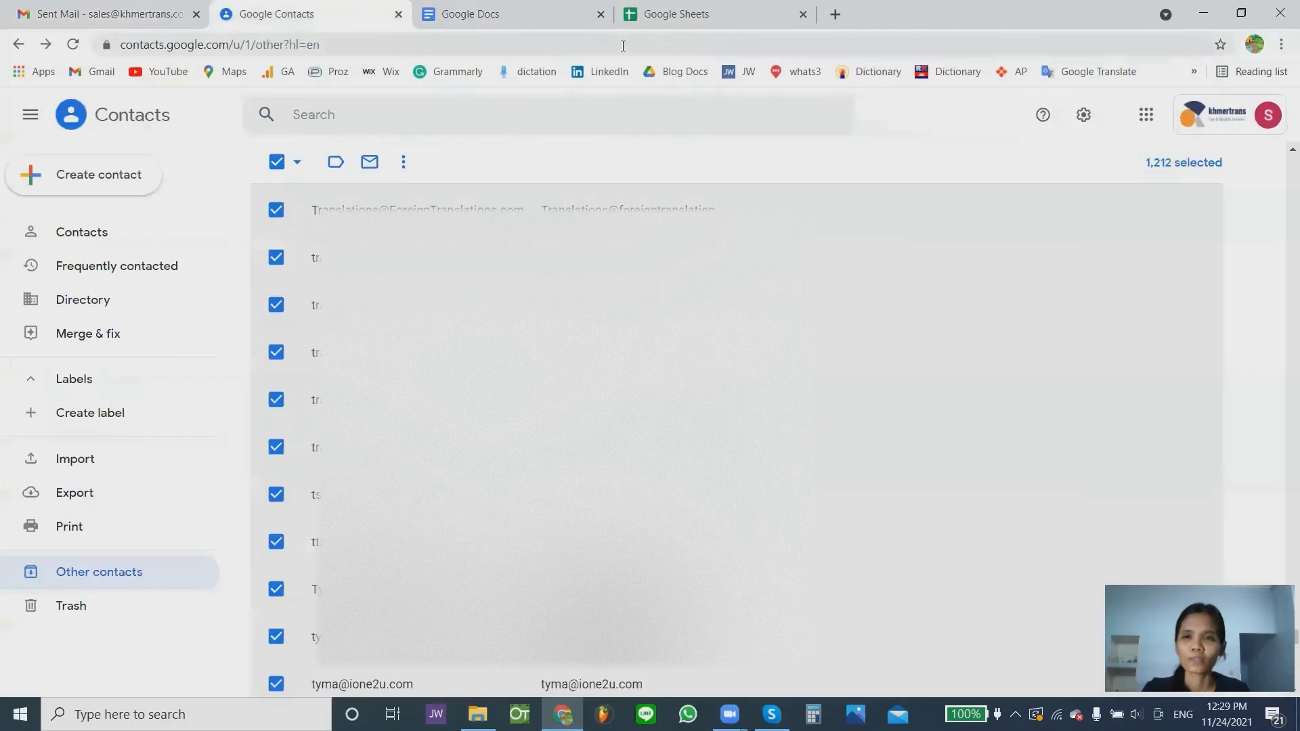